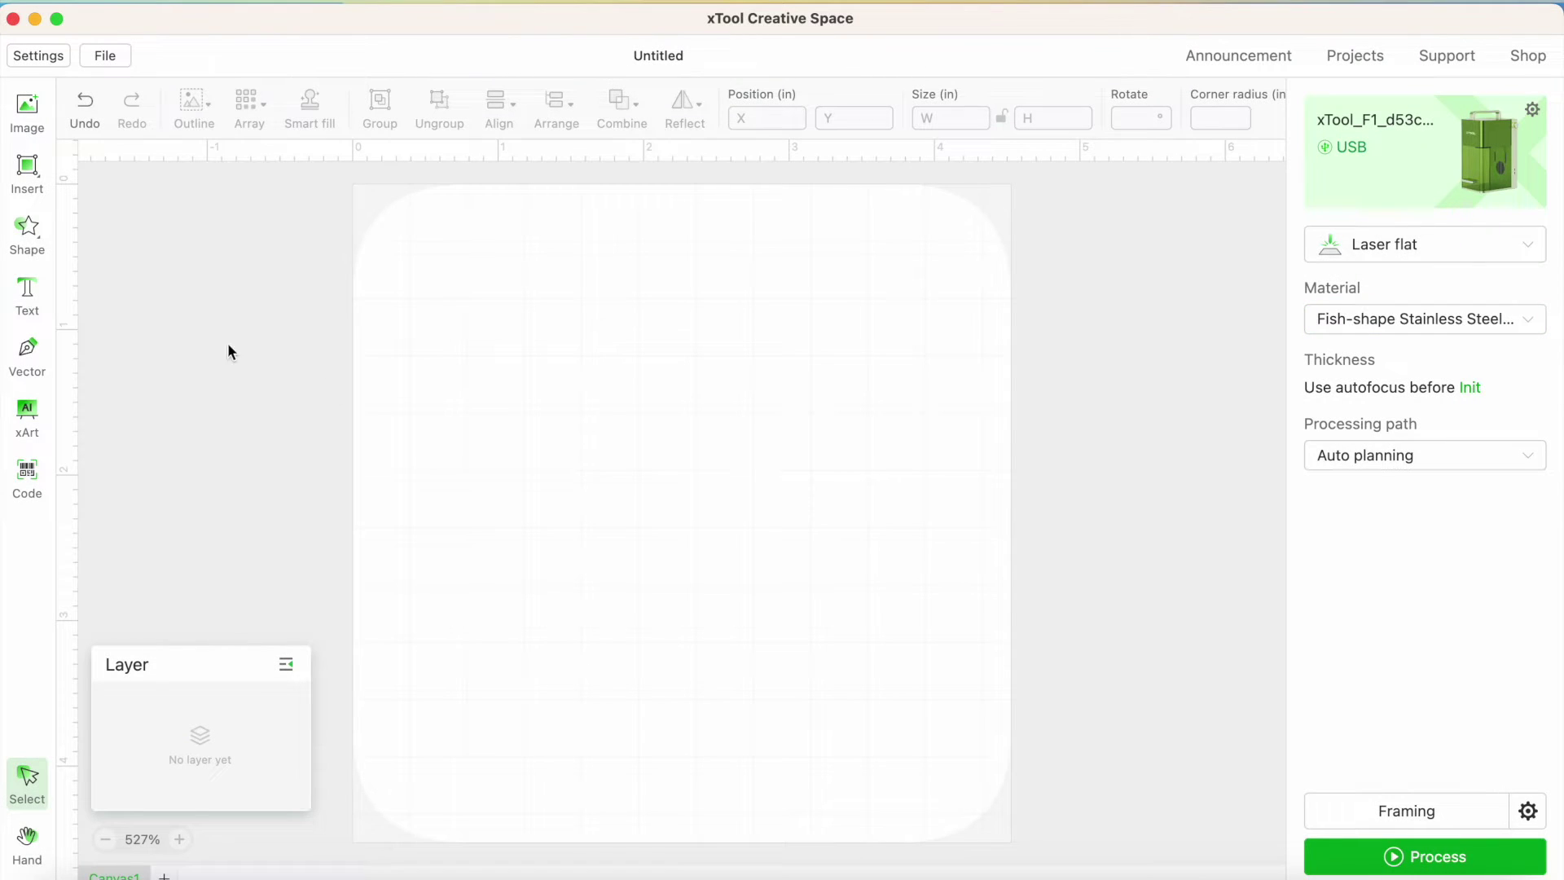
- Add a text object reading 'You Scream' on line one and 'I Scream' on line two
{"action": "left_click", "coordinate": [29, 300]}
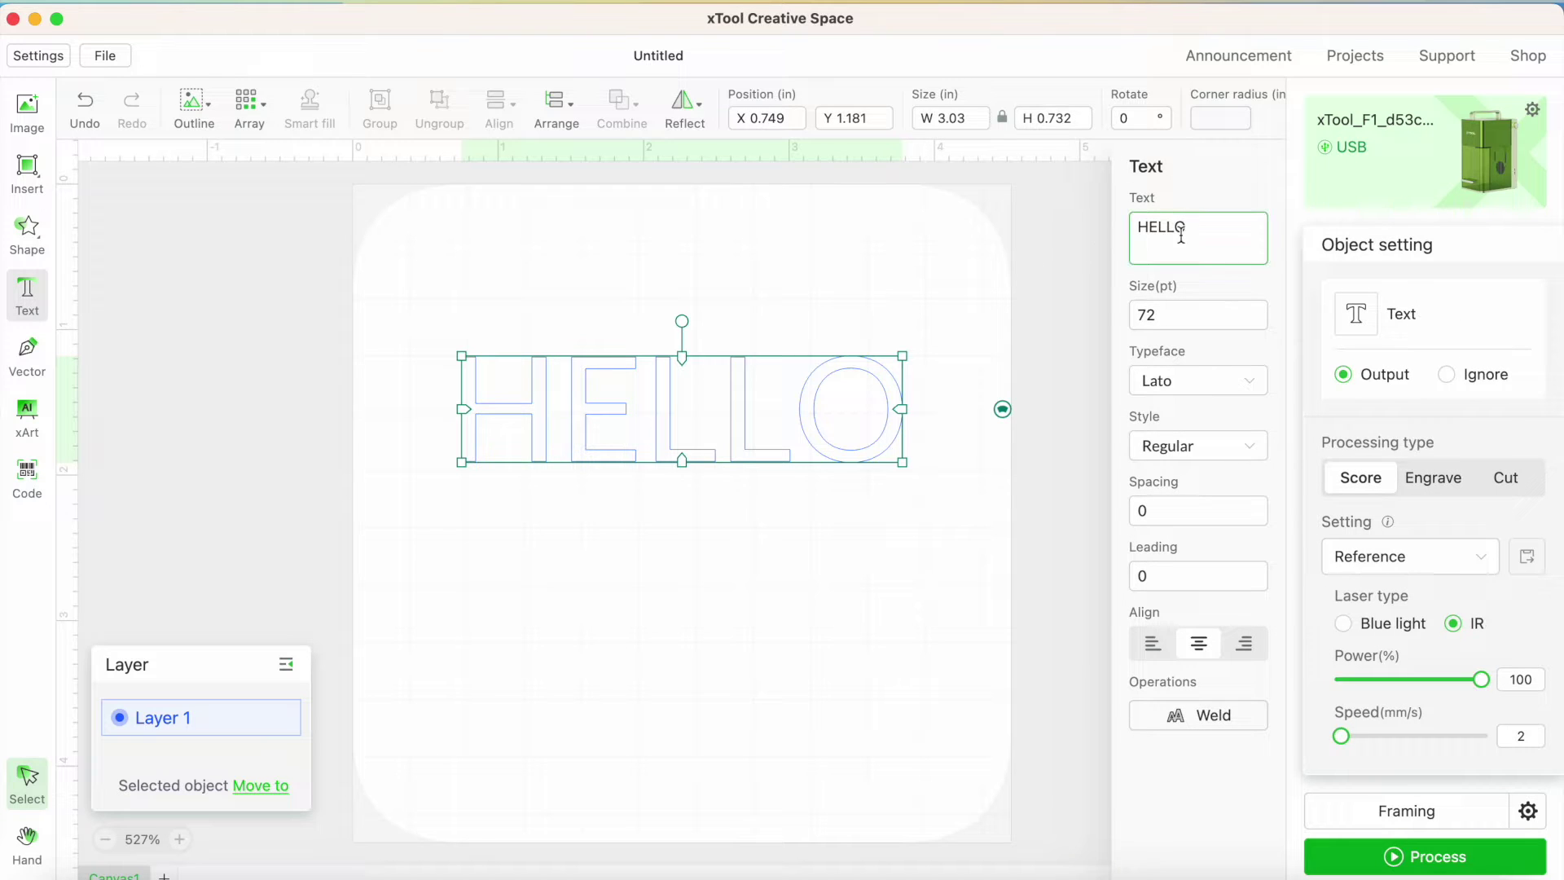
{"action": "left_click_drag", "start_coordinate": [1198, 229], "coordinate": [1149, 212]}
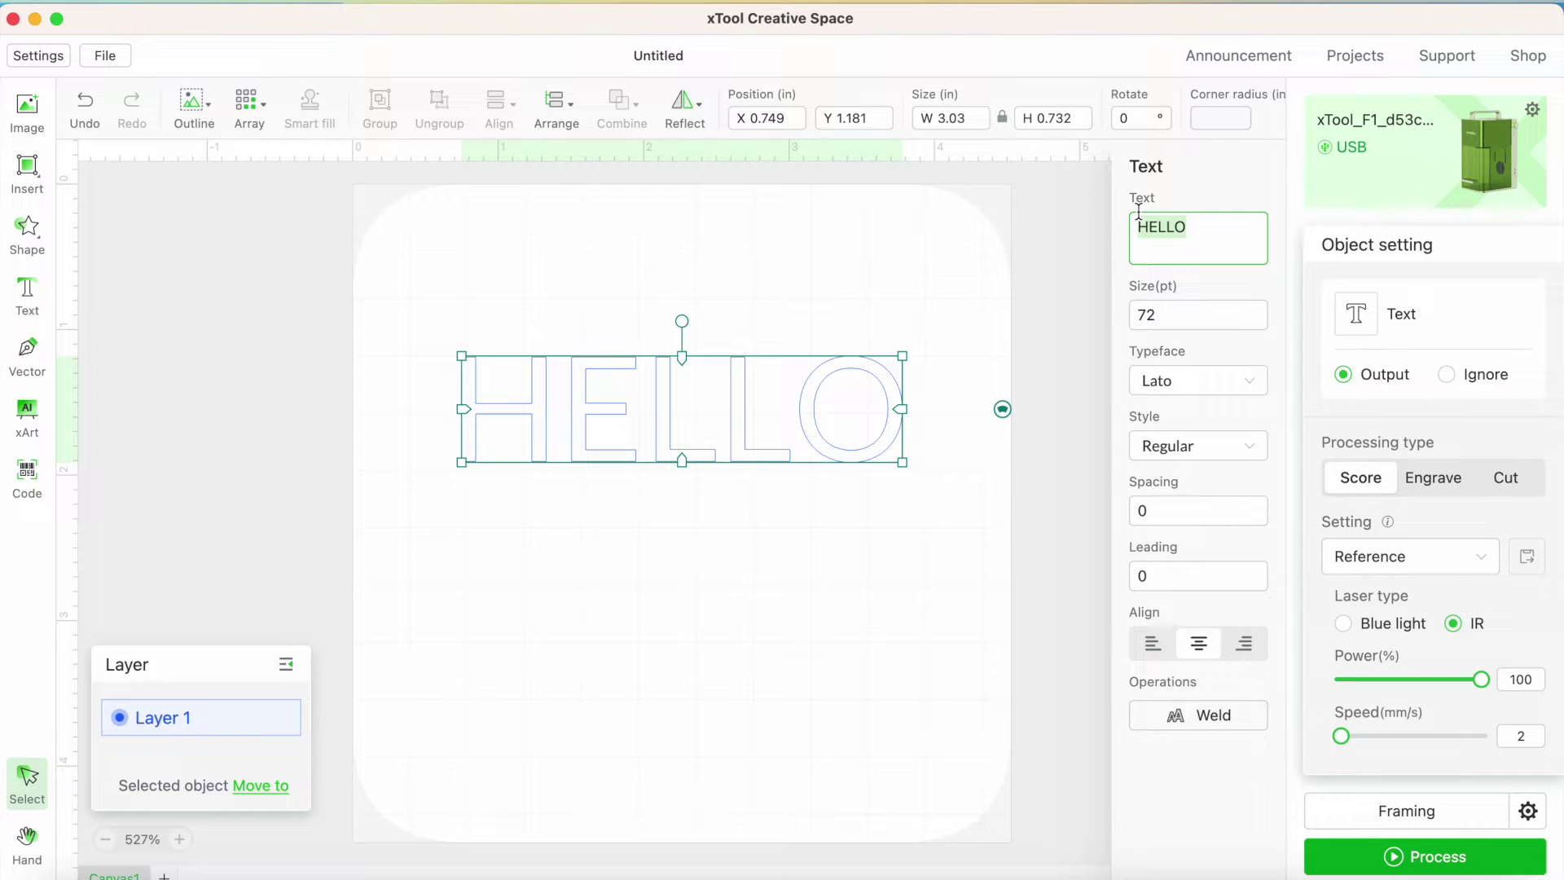
{"action": "type", "text": "You"}
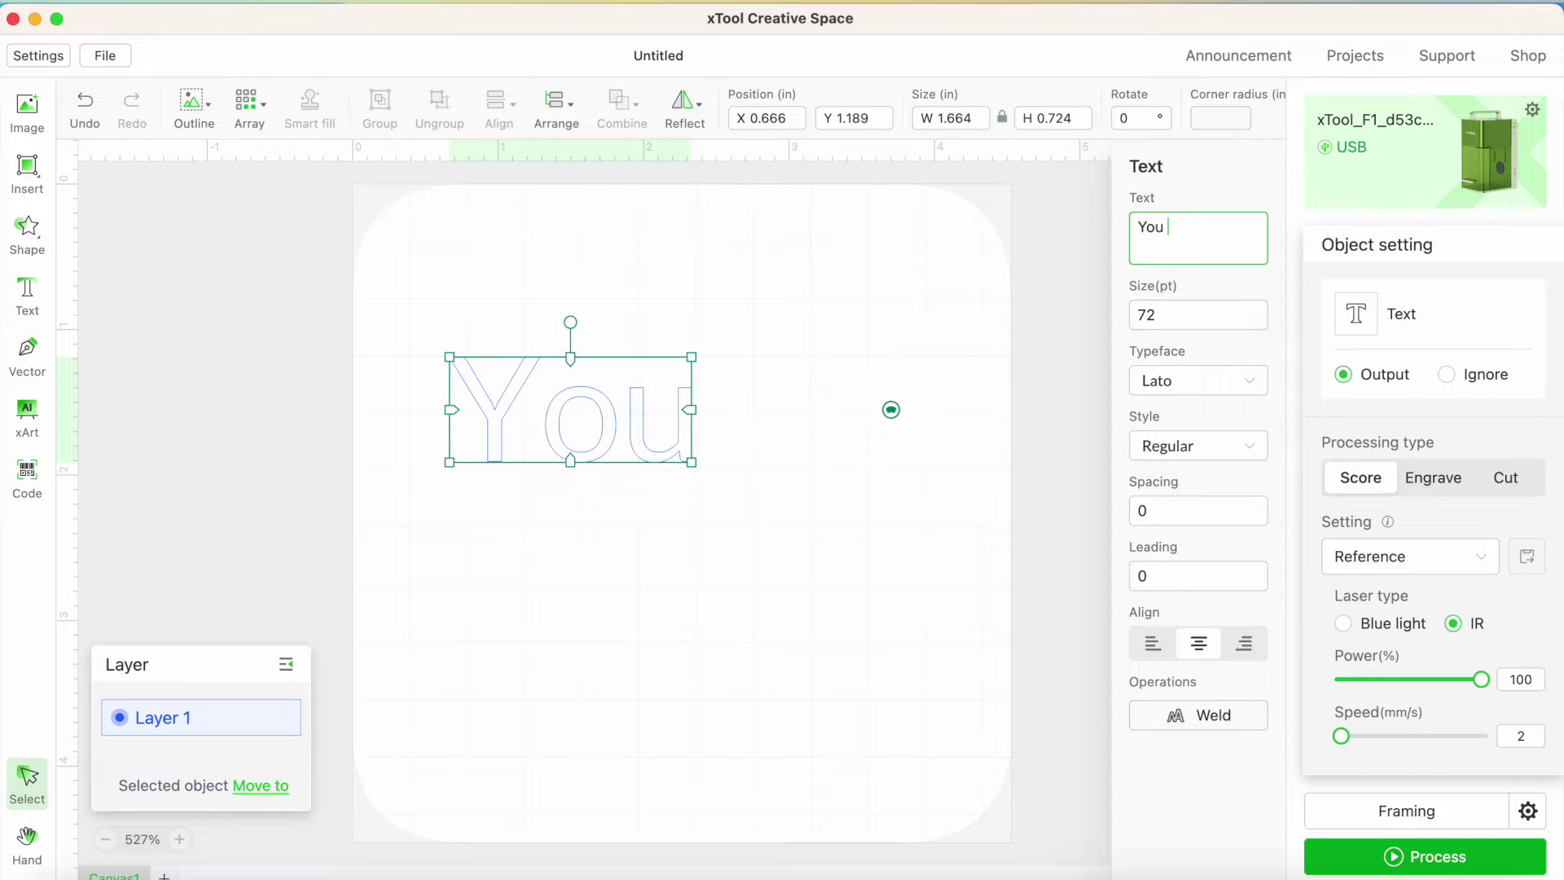
{"action": "type", "text": " Scream"}
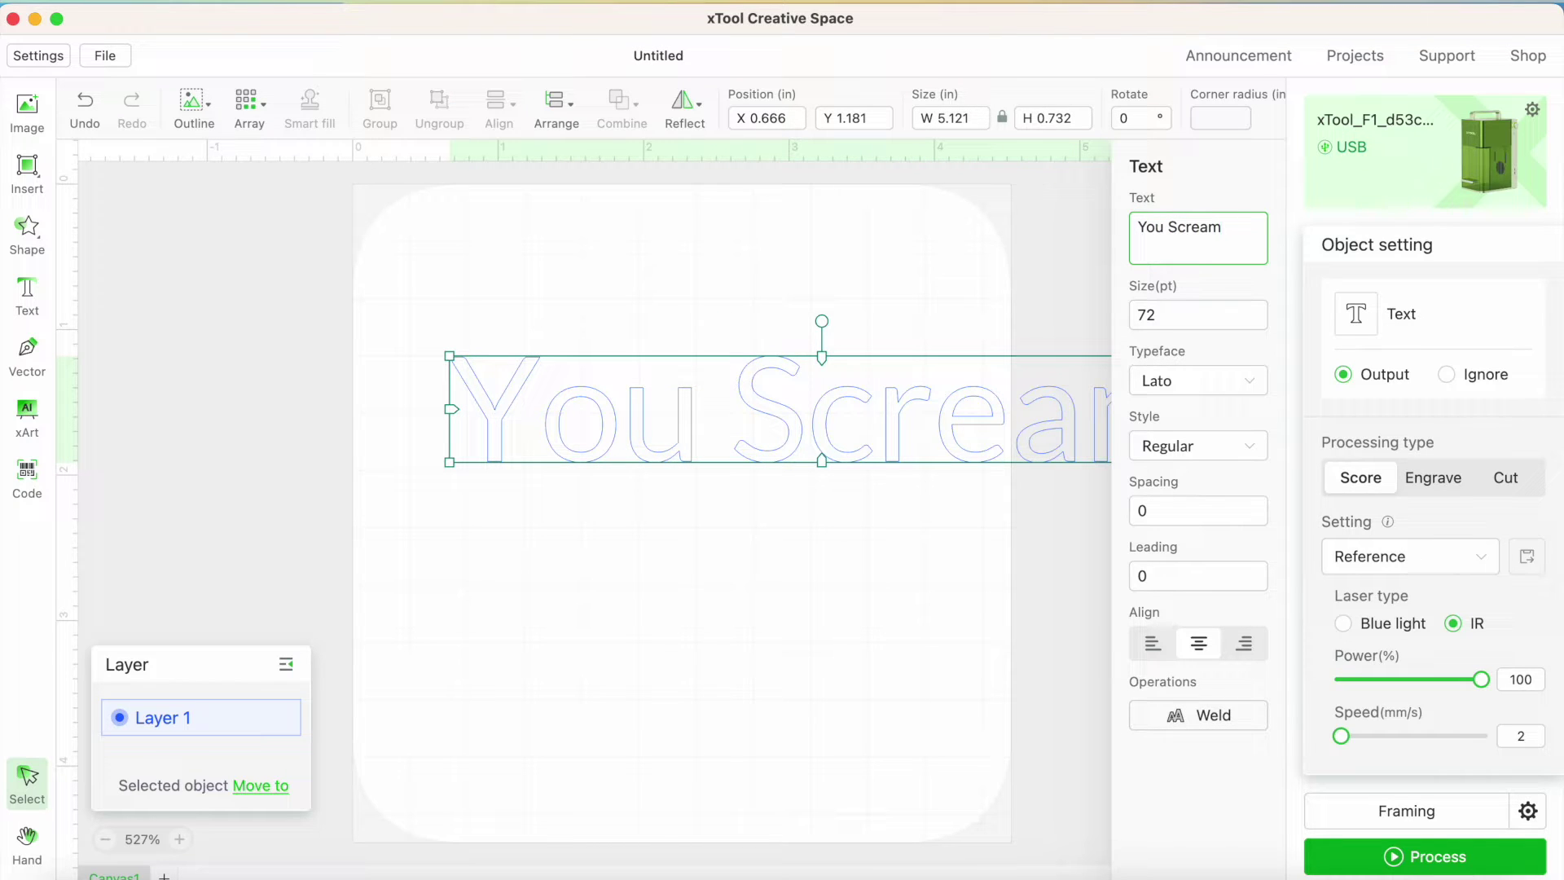
{"action": "key", "text": "Return"}
{"action": "type", "text": "I"}
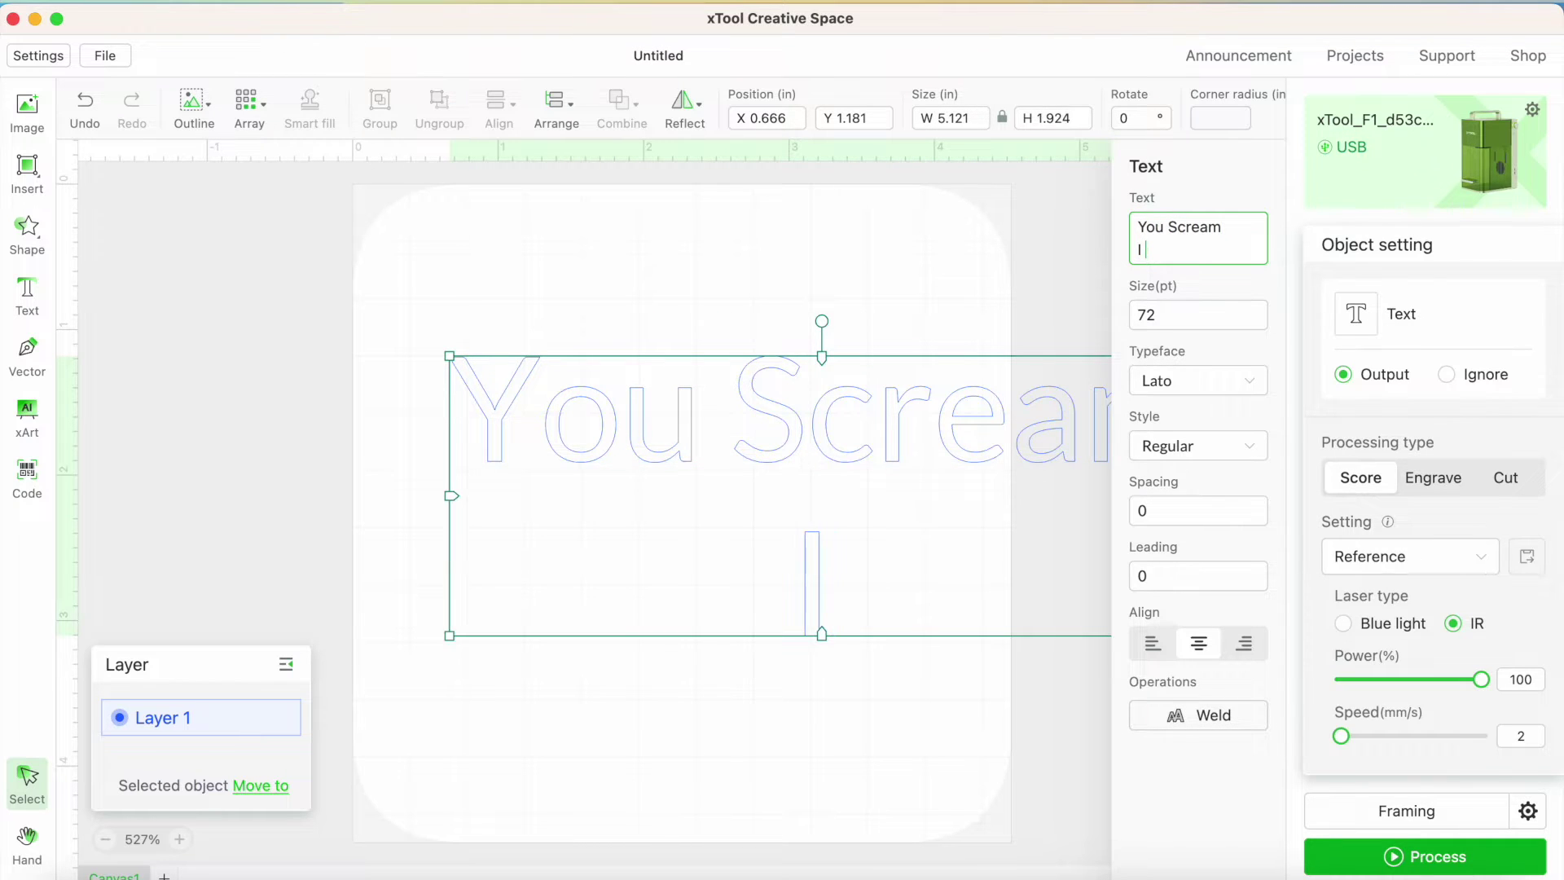
{"action": "type", "text": " Scream"}
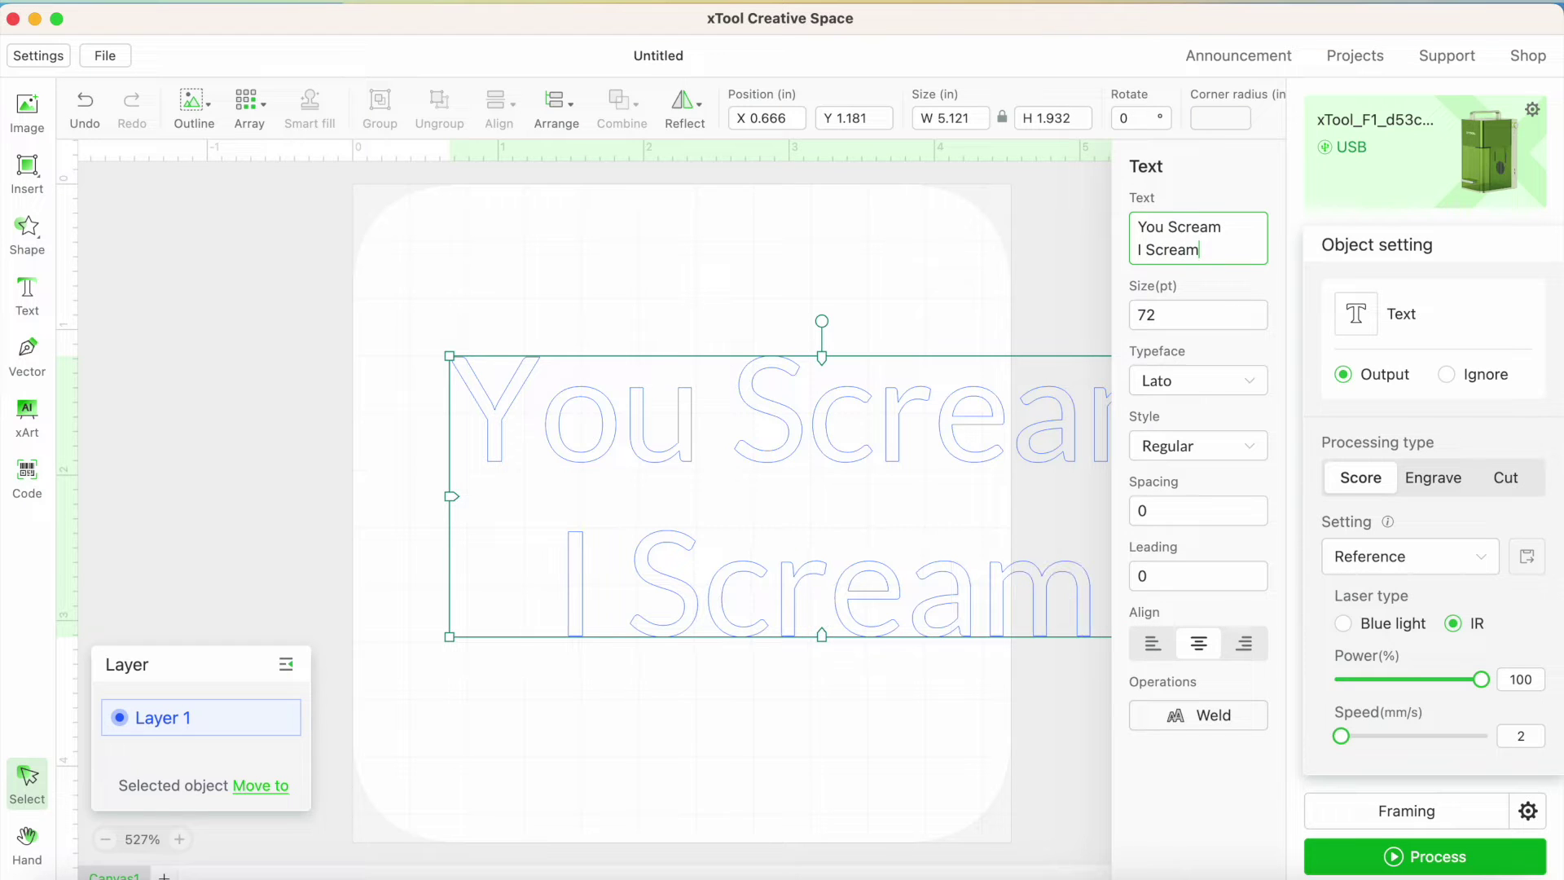
{"action": "left_click", "coordinate": [1135, 314]}
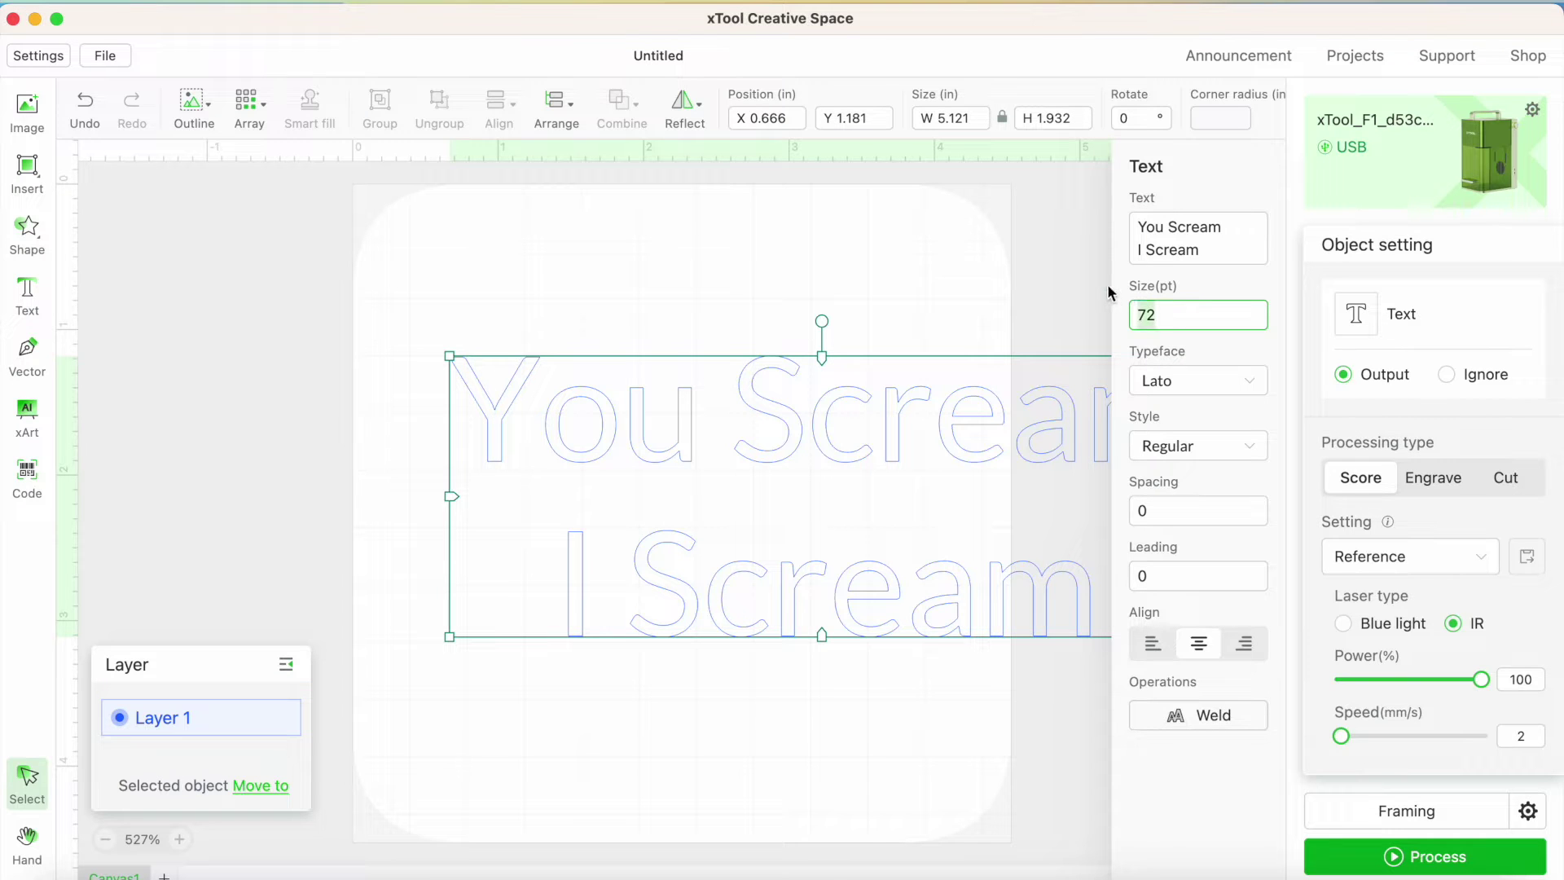
- Set the text to 40 pt and the Caveat typeface, after briefly trying Amita
{"action": "type", "text": "40"}
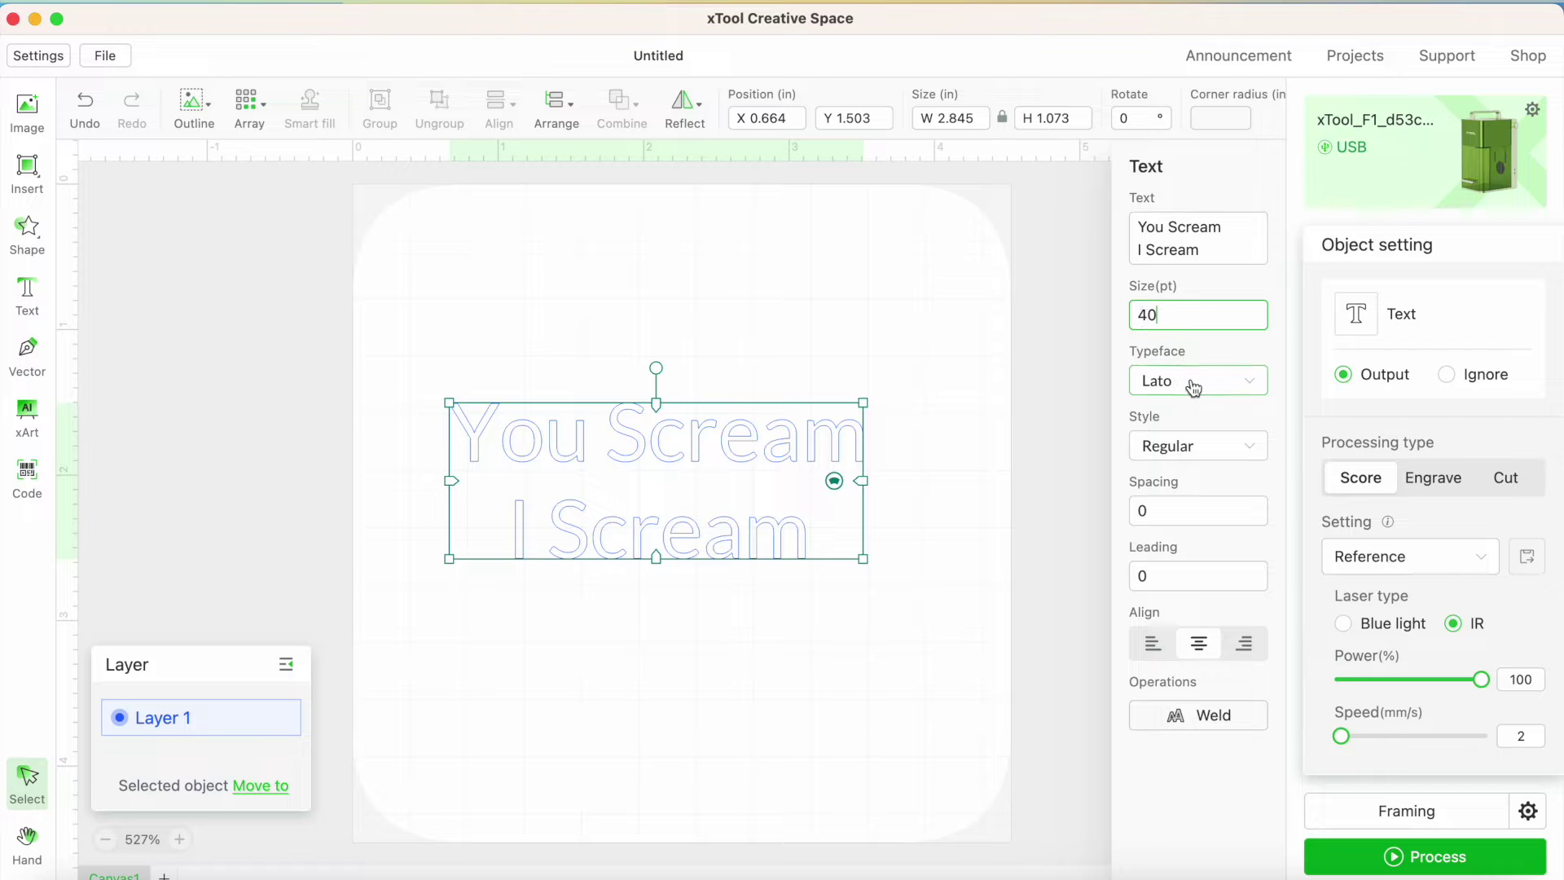
{"action": "left_click", "coordinate": [1237, 383]}
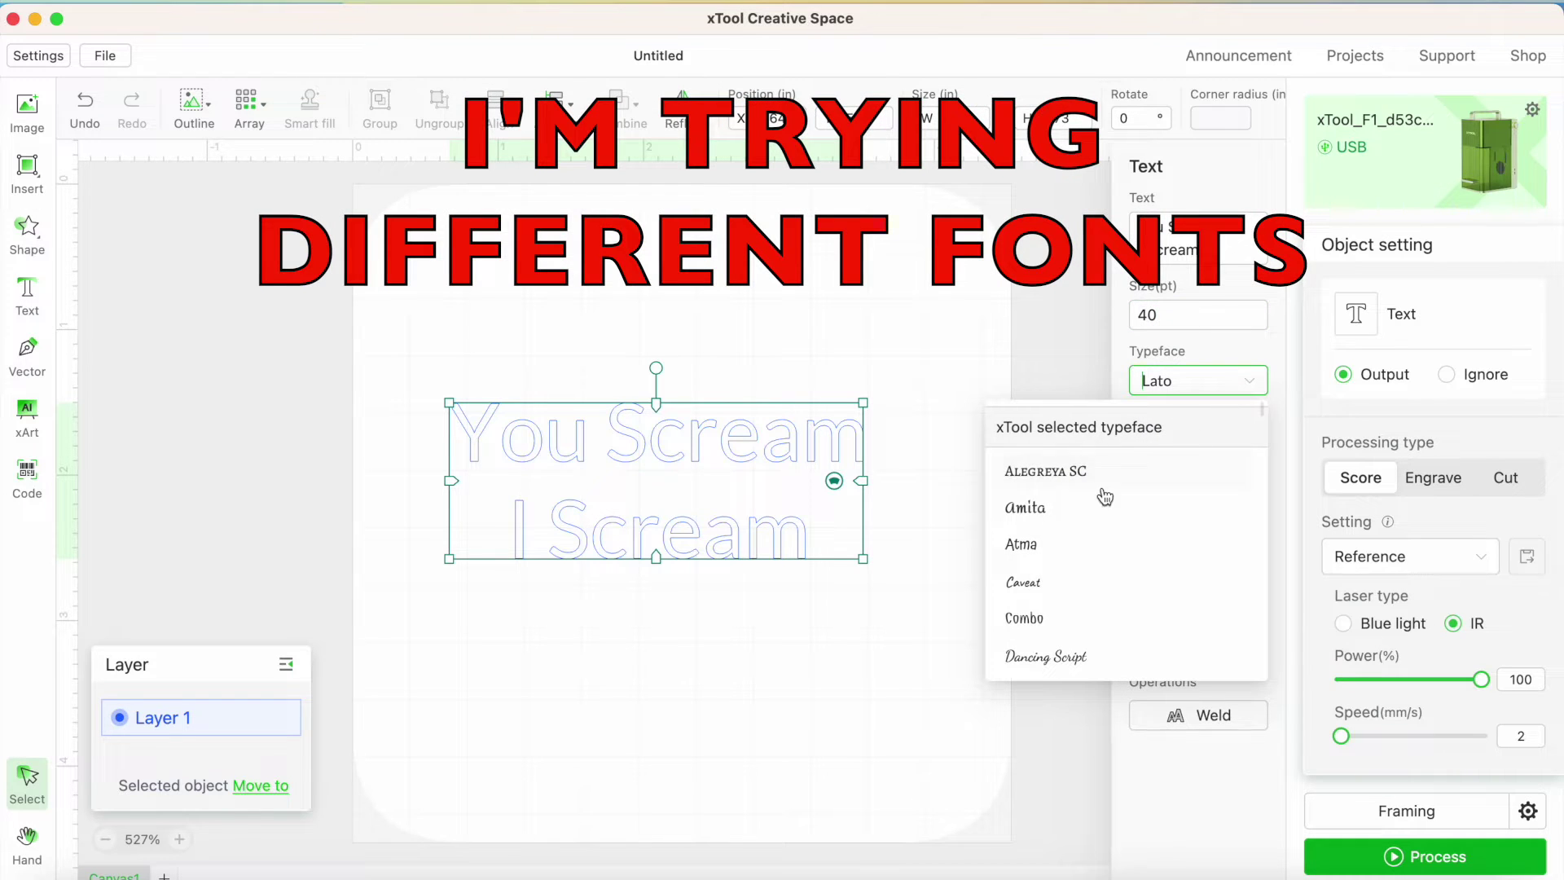
{"action": "left_click", "coordinate": [1049, 507]}
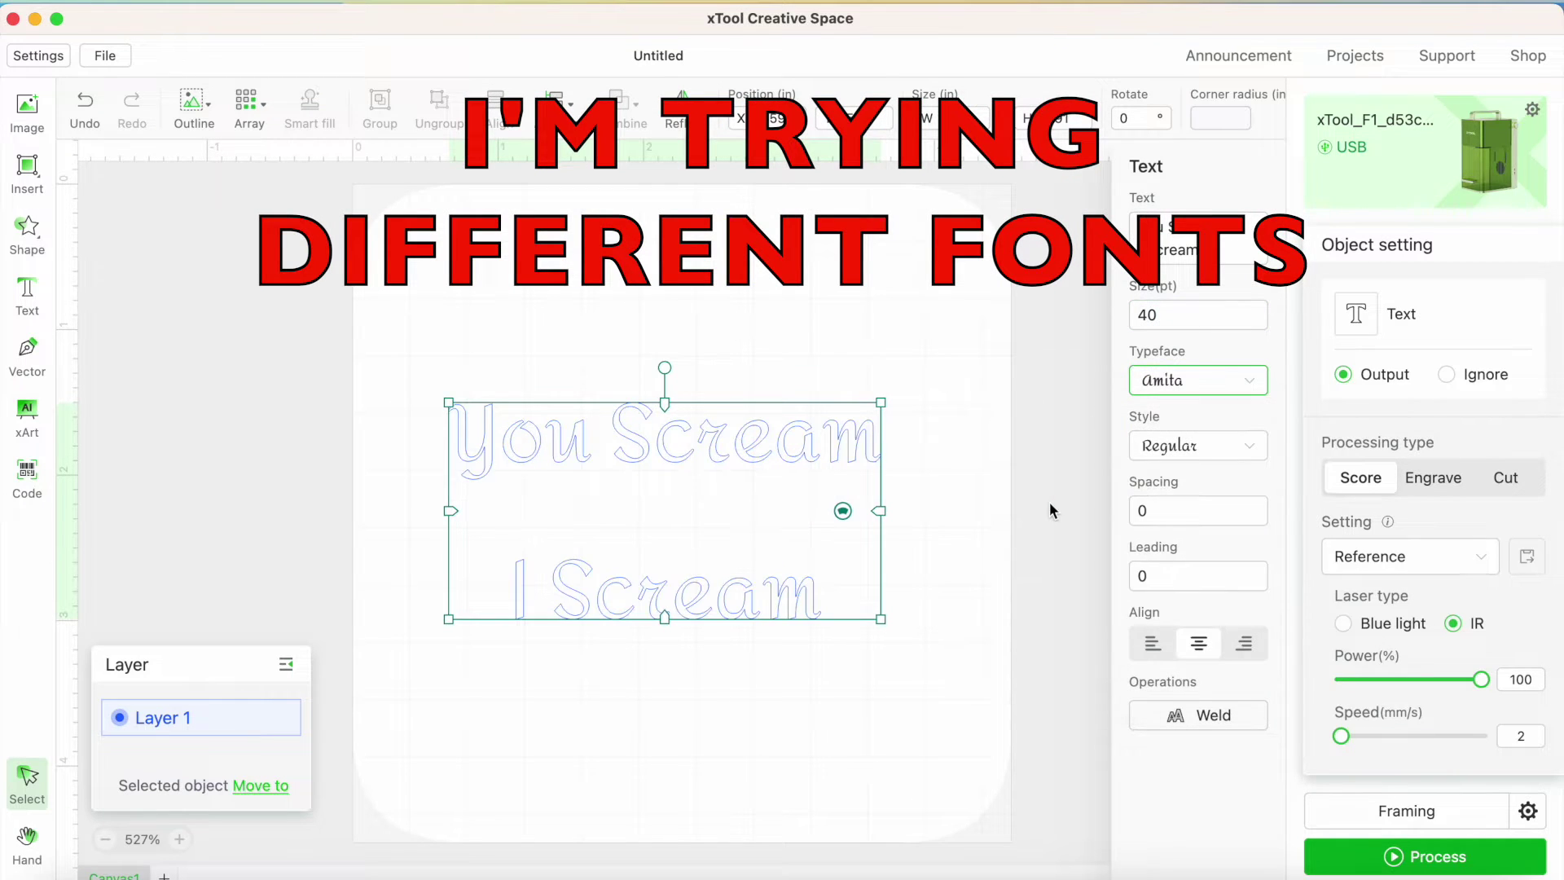
{"action": "left_click", "coordinate": [1177, 388]}
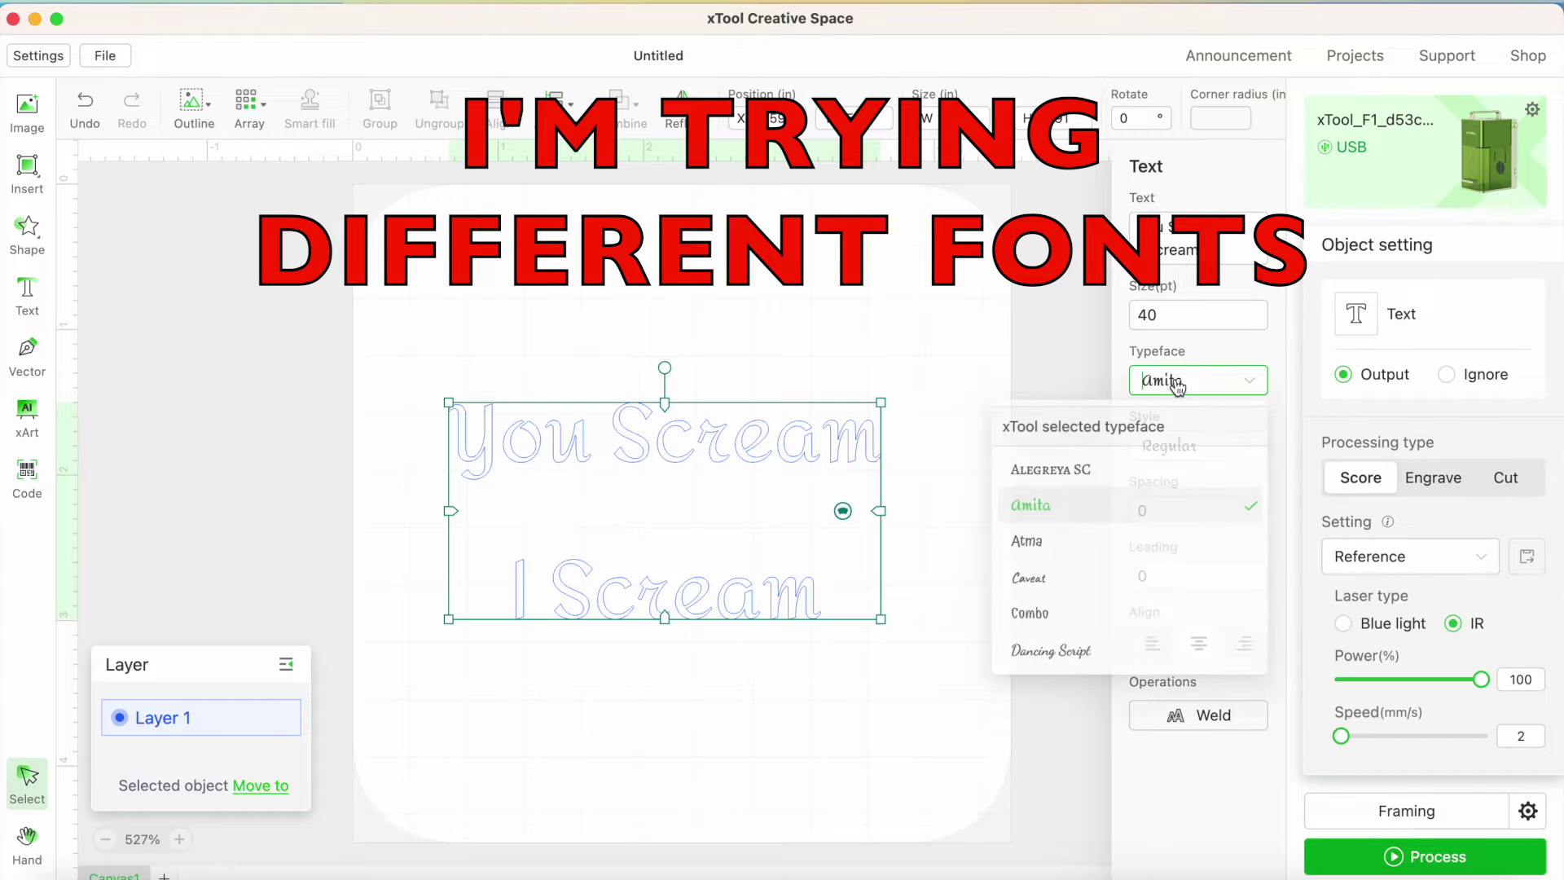
{"action": "left_click", "coordinate": [1072, 582]}
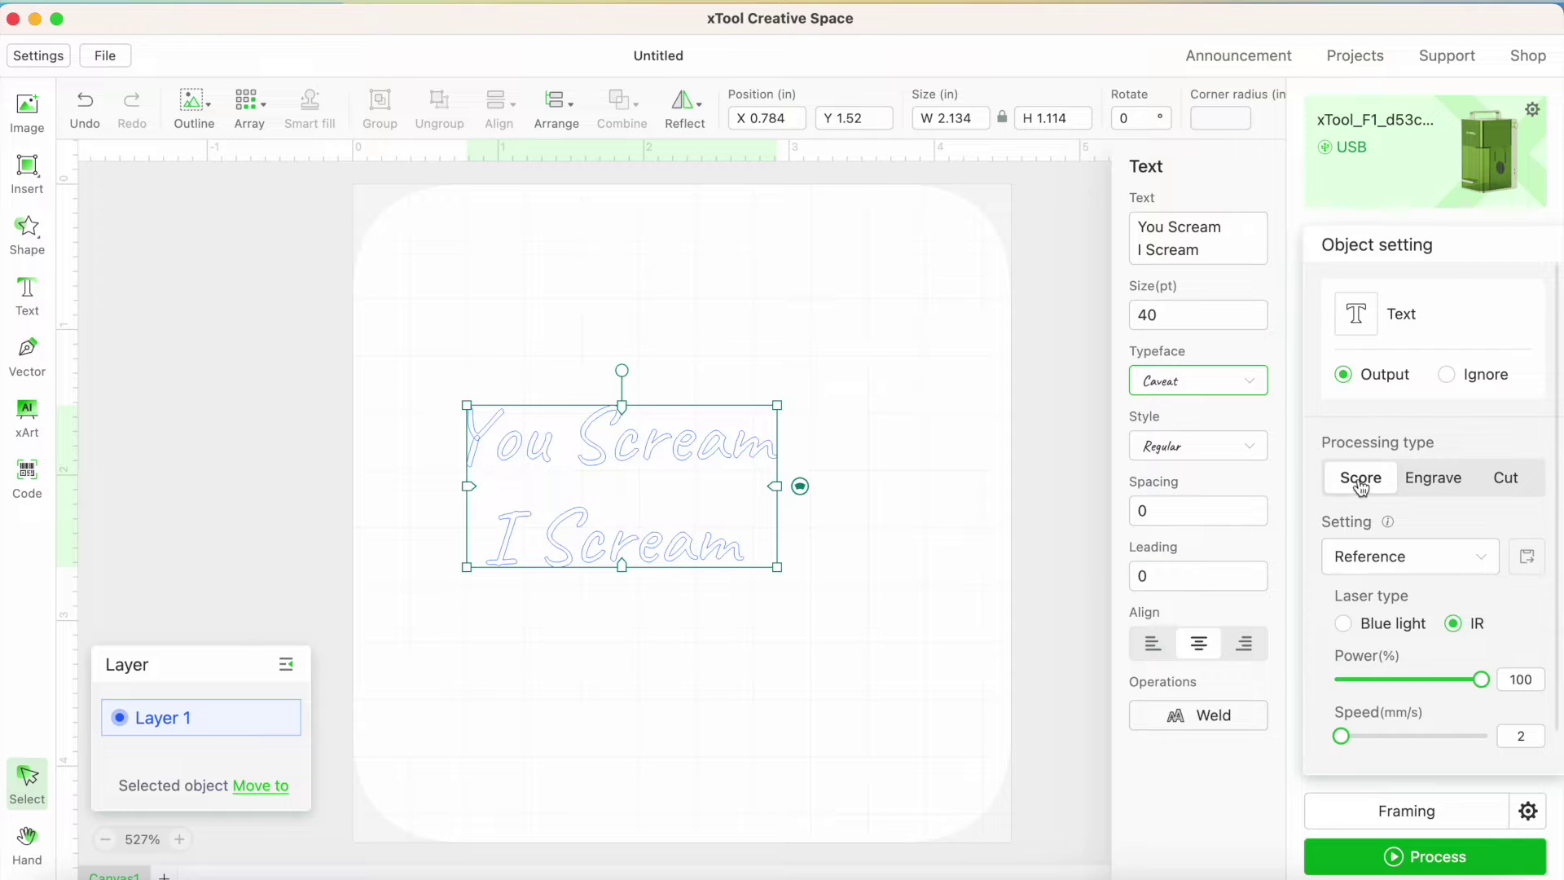
- Switch the text's processing type to Engrave and review its 100% power, 50 mm/s parameters
{"action": "left_click", "coordinate": [1434, 482]}
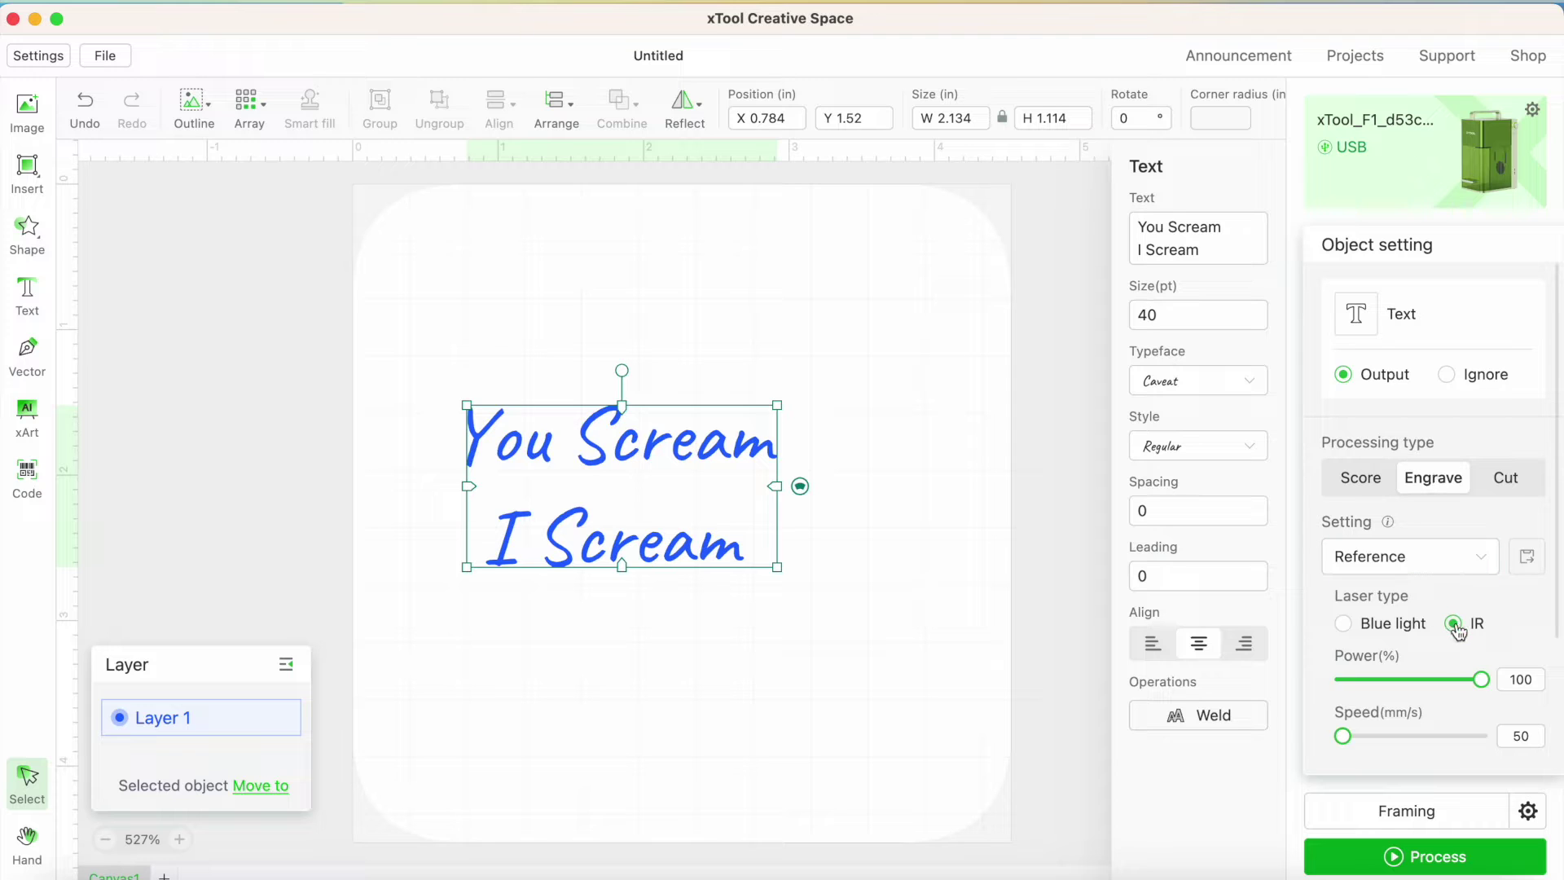
{"action": "mouse_move", "coordinate": [1486, 687]}
{"action": "scroll", "coordinate": [1472, 741], "scroll_direction": "down", "scroll_amount": 3}
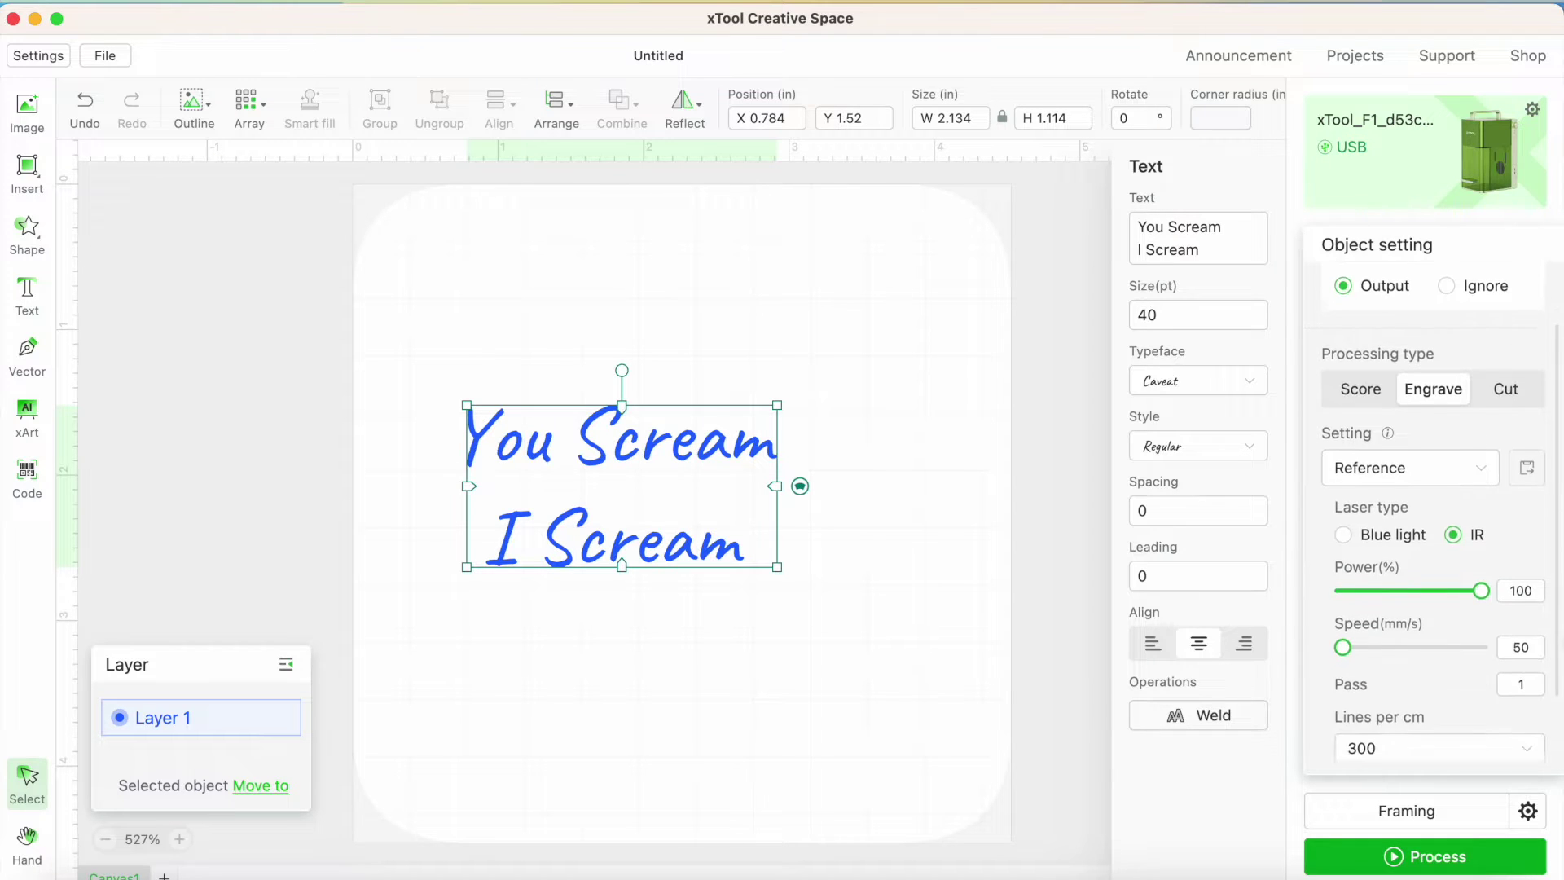
{"action": "scroll", "coordinate": [1442, 509], "scroll_direction": "down", "scroll_amount": 3}
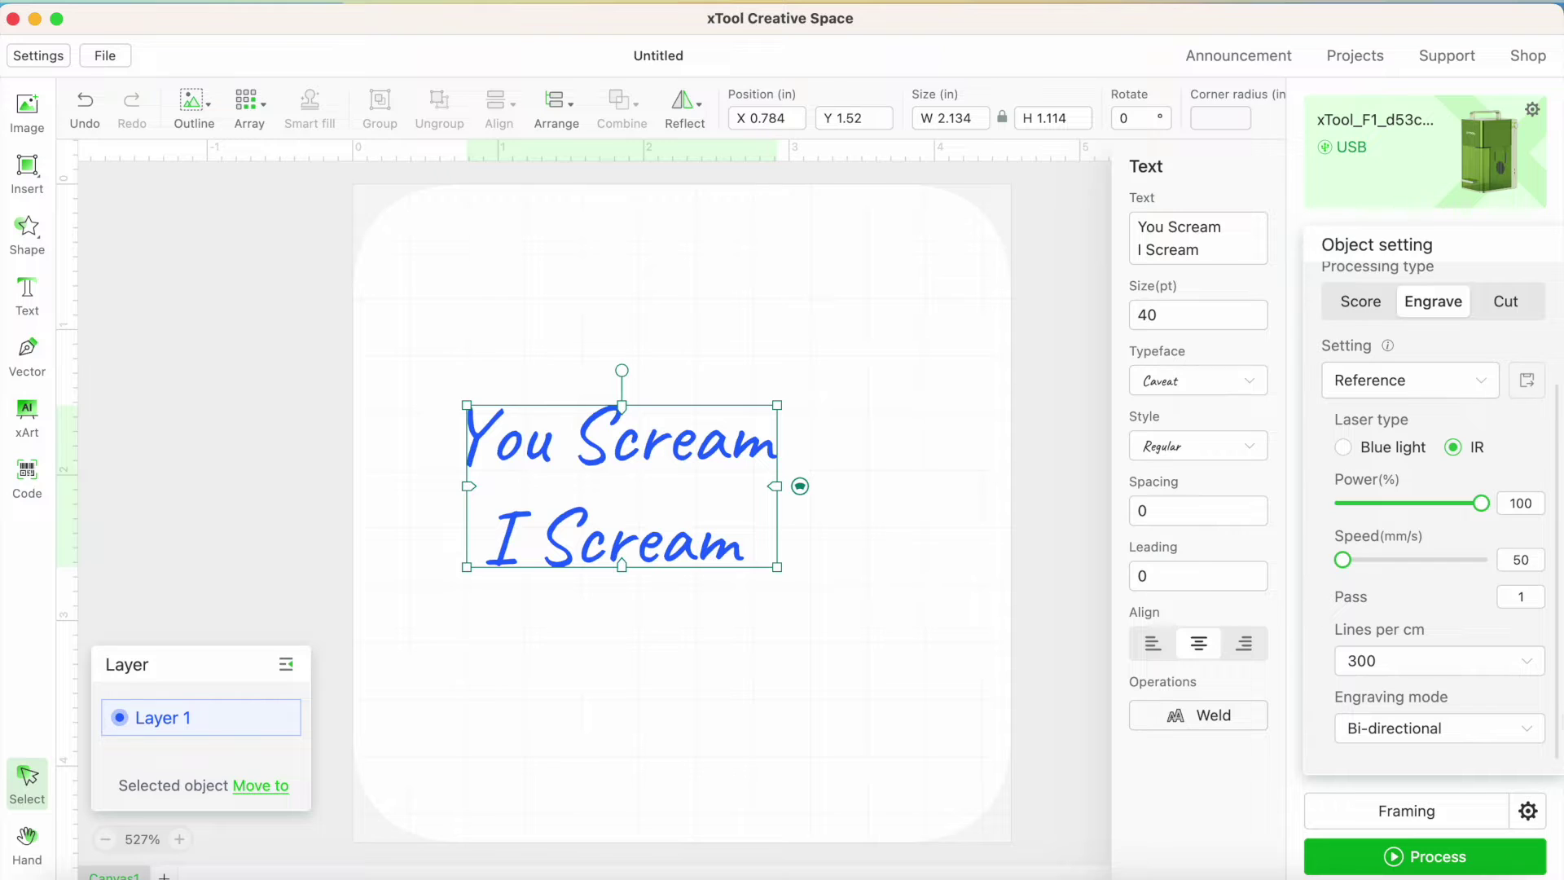
{"action": "scroll", "coordinate": [1440, 512], "scroll_direction": "up", "scroll_amount": 6}
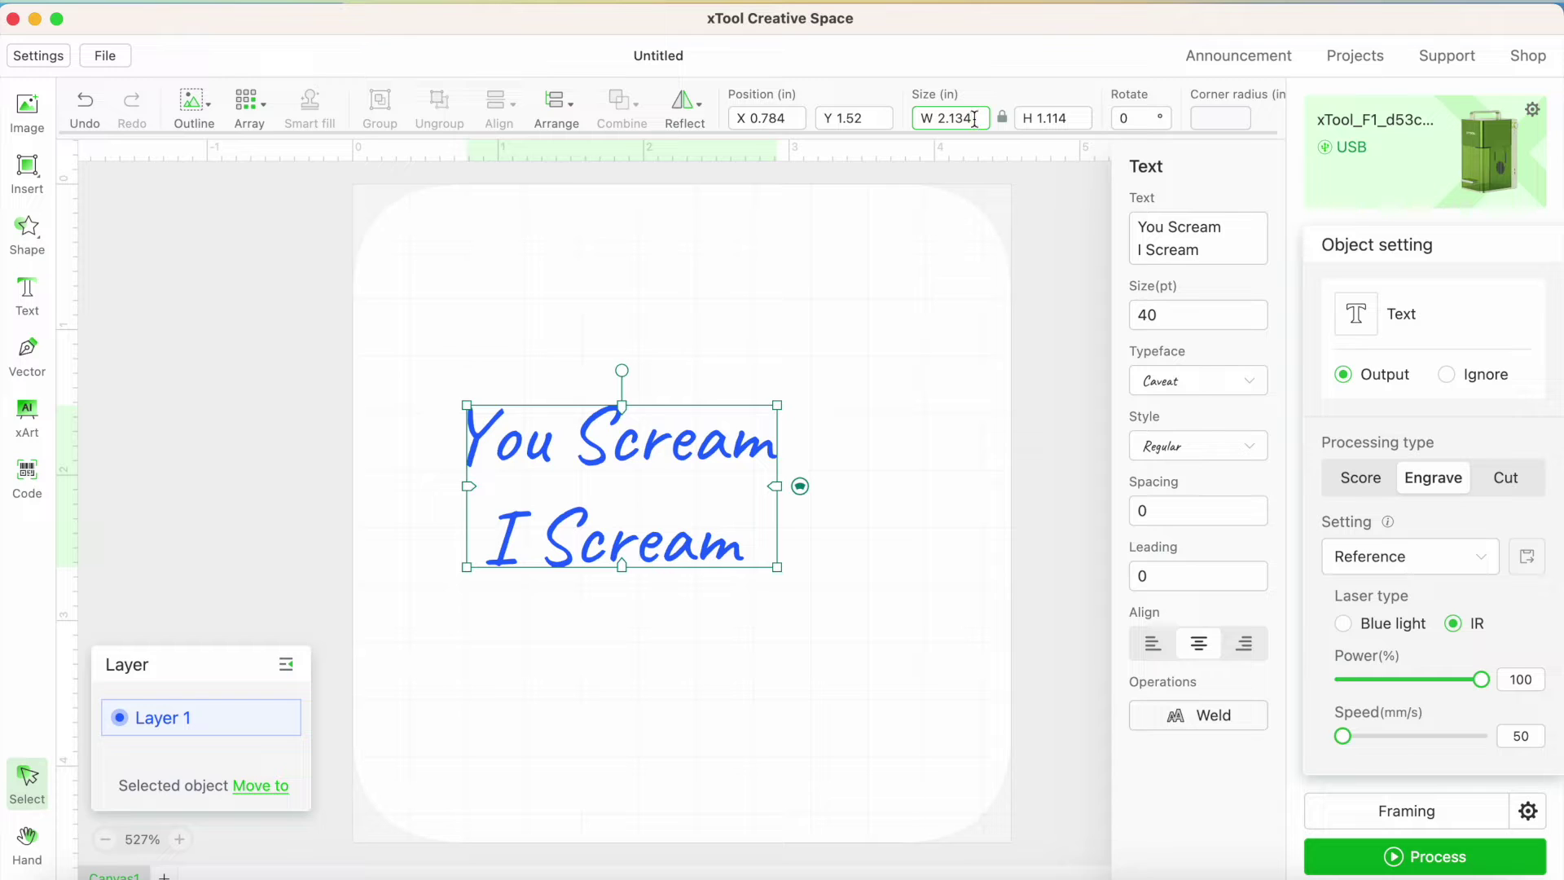
- Resize the text to 2 in wide and move it slightly right and down
{"action": "key", "text": "BackSpace"}
{"action": "key", "text": "BackSpace"}
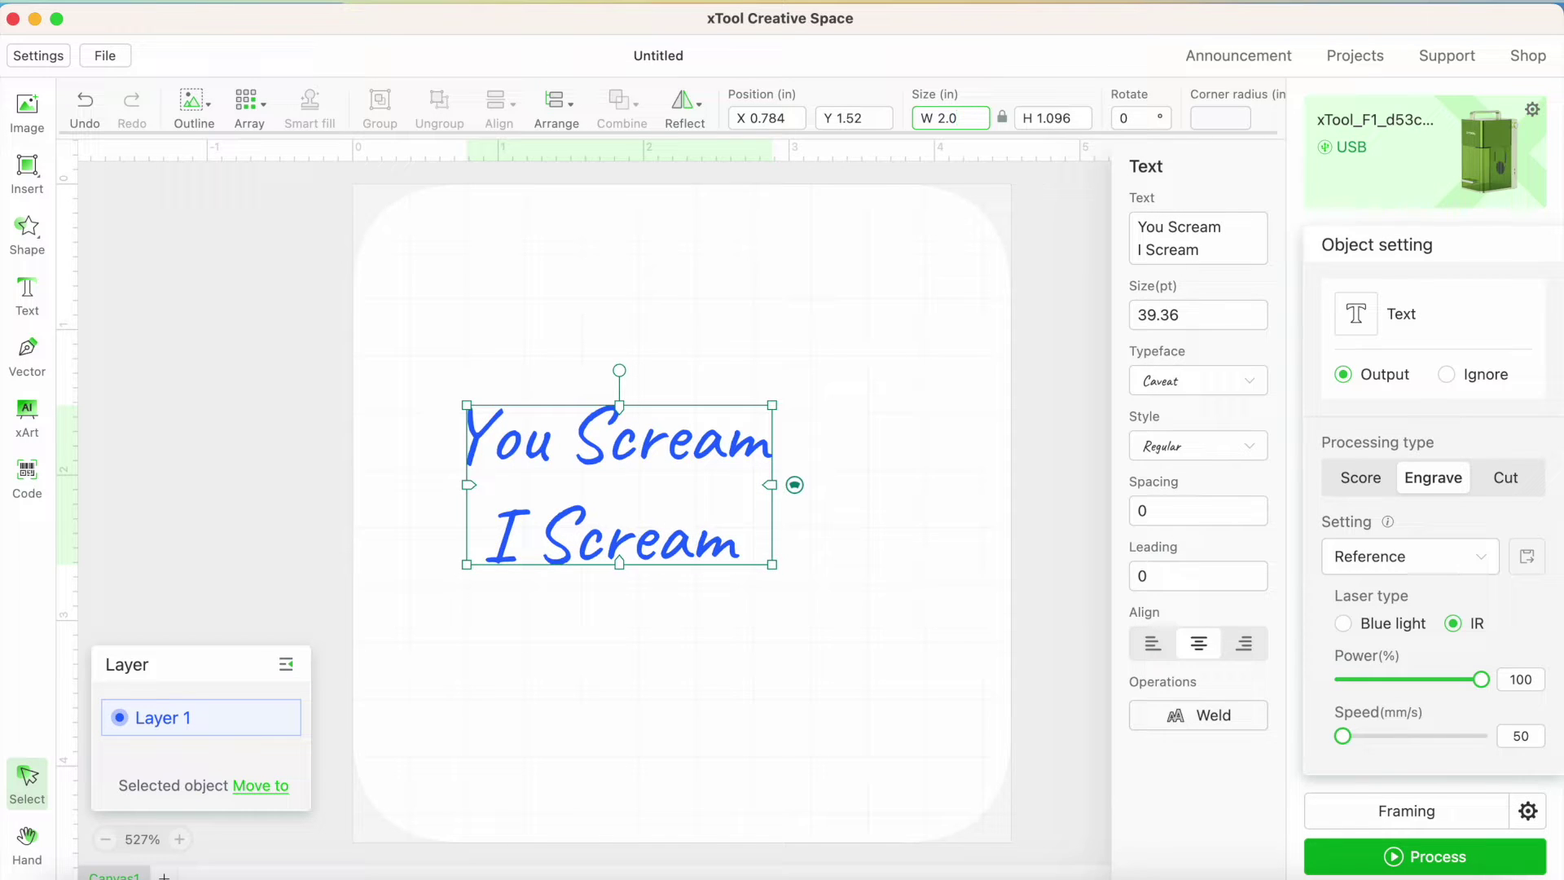
{"action": "key", "text": "BackSpace"}
{"action": "key", "text": "BackSpace"}
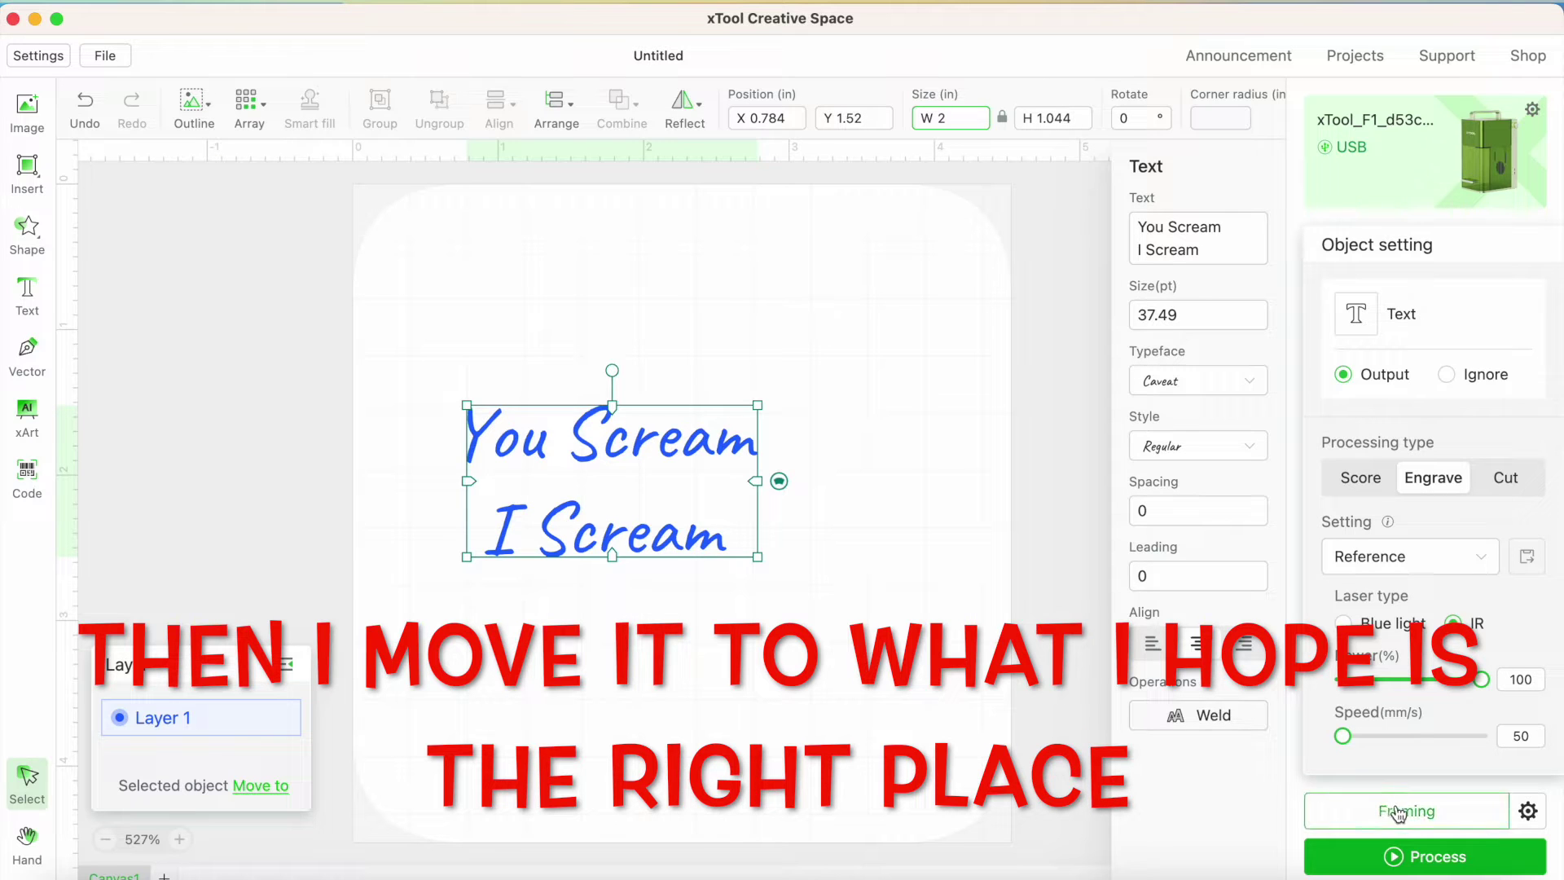
{"action": "left_click_drag", "start_coordinate": [611, 523], "coordinate": [635, 555]}
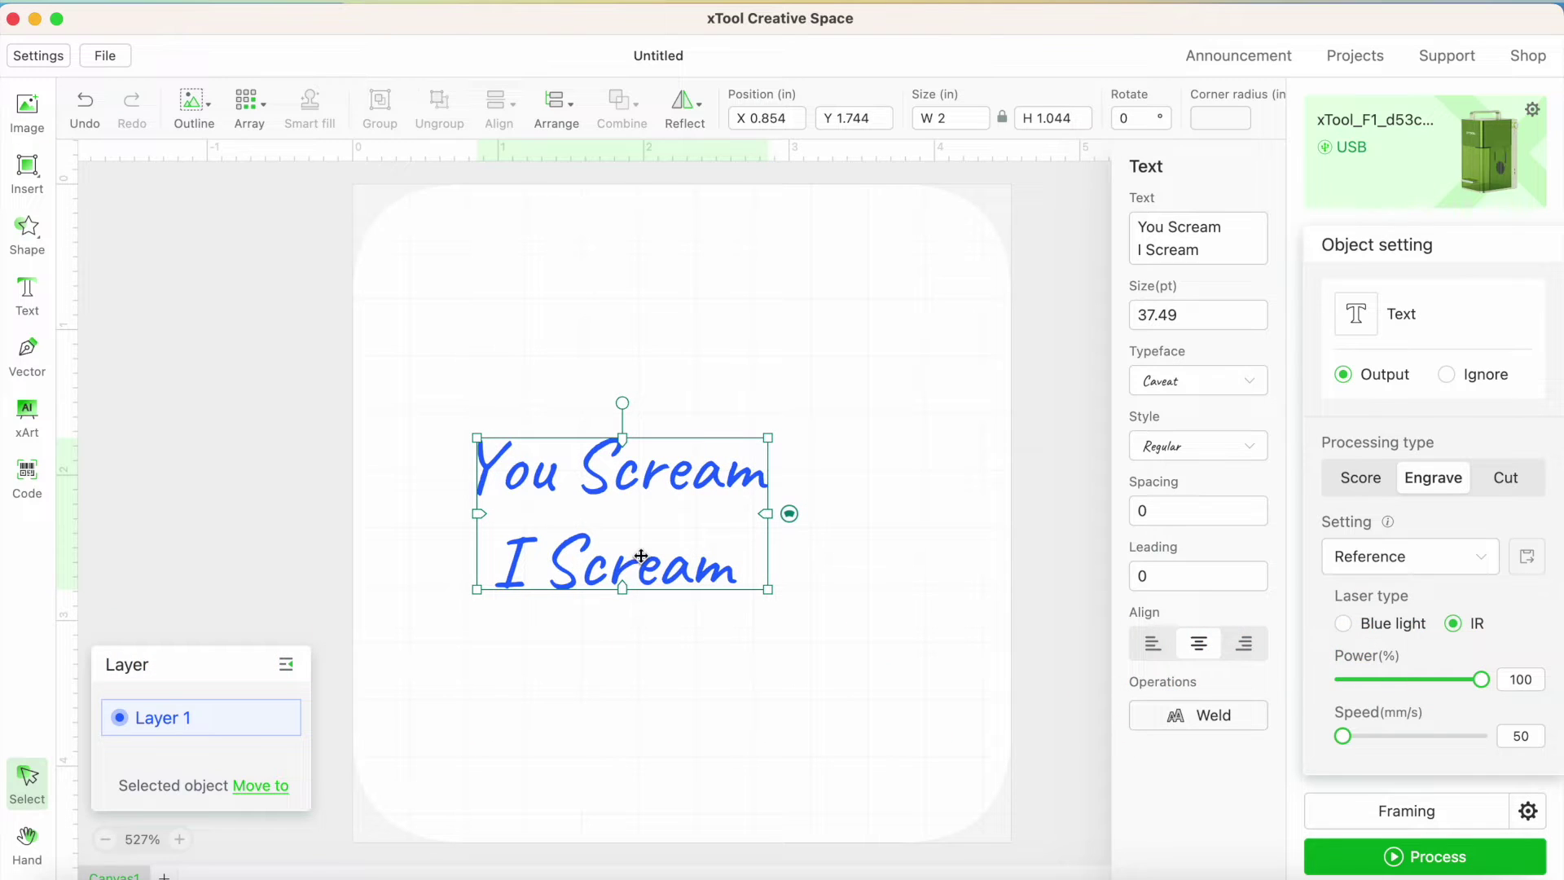
- Run a framing trace of the text's outline on the F1 laser
{"action": "left_click", "coordinate": [1528, 813]}
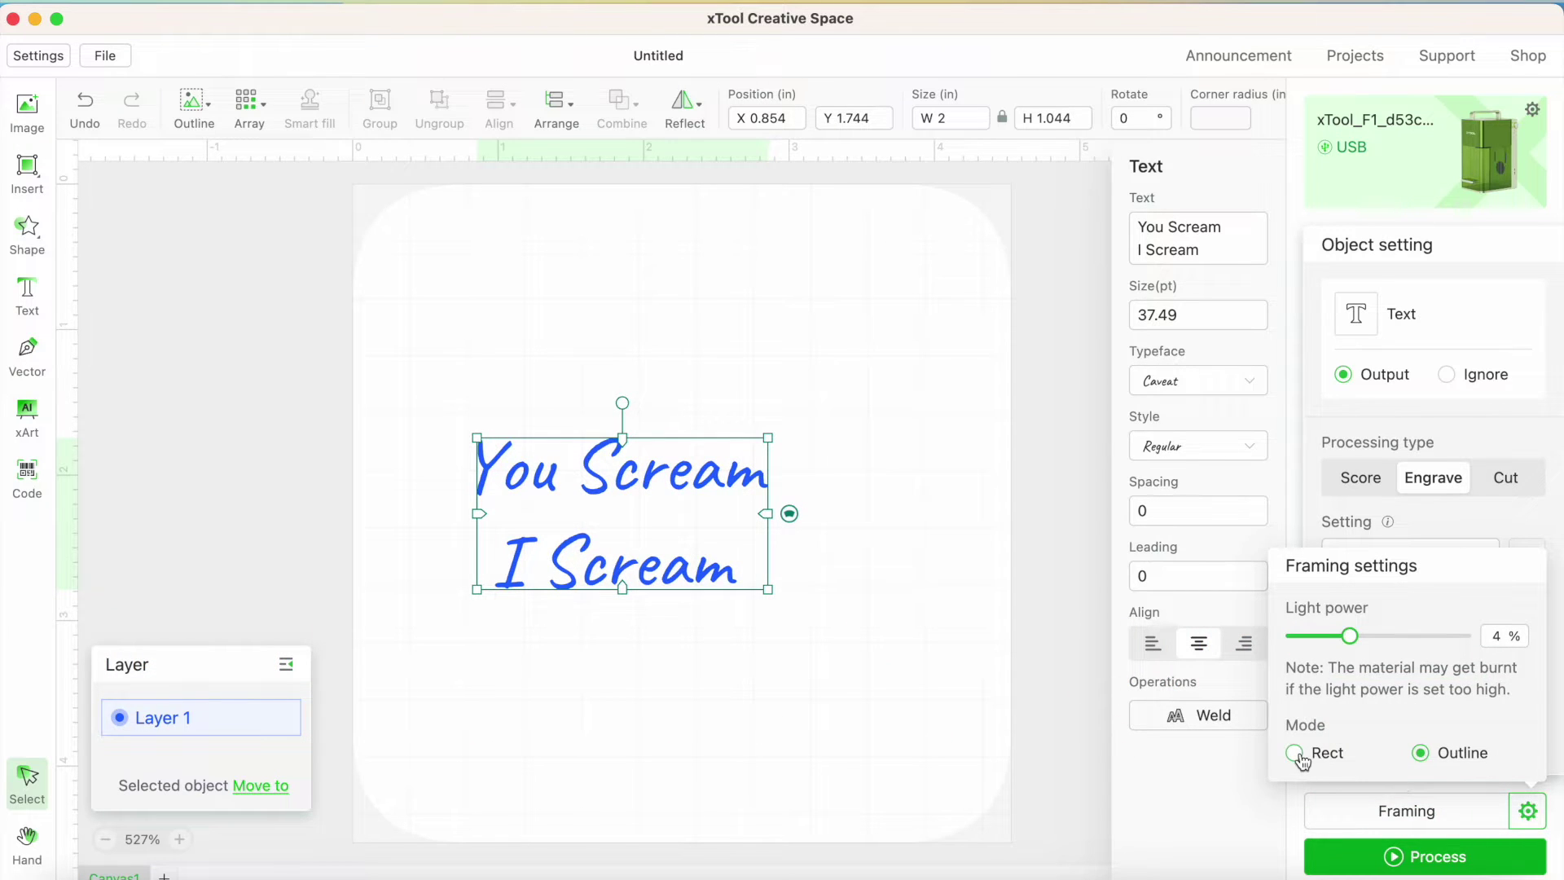
{"action": "left_click", "coordinate": [1426, 811]}
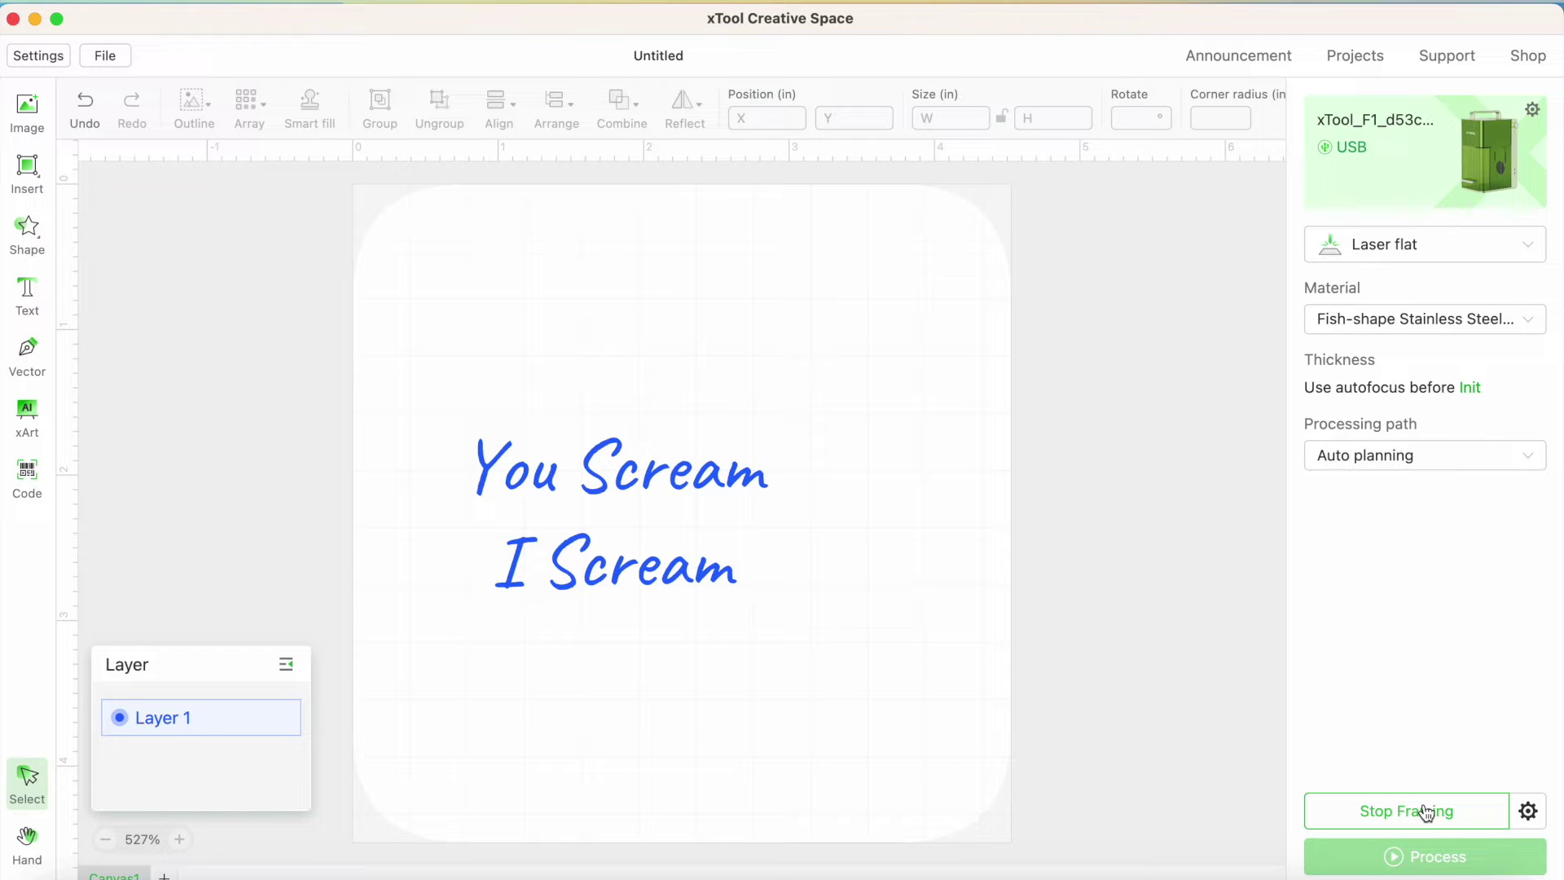
{"action": "left_click", "coordinate": [1426, 811]}
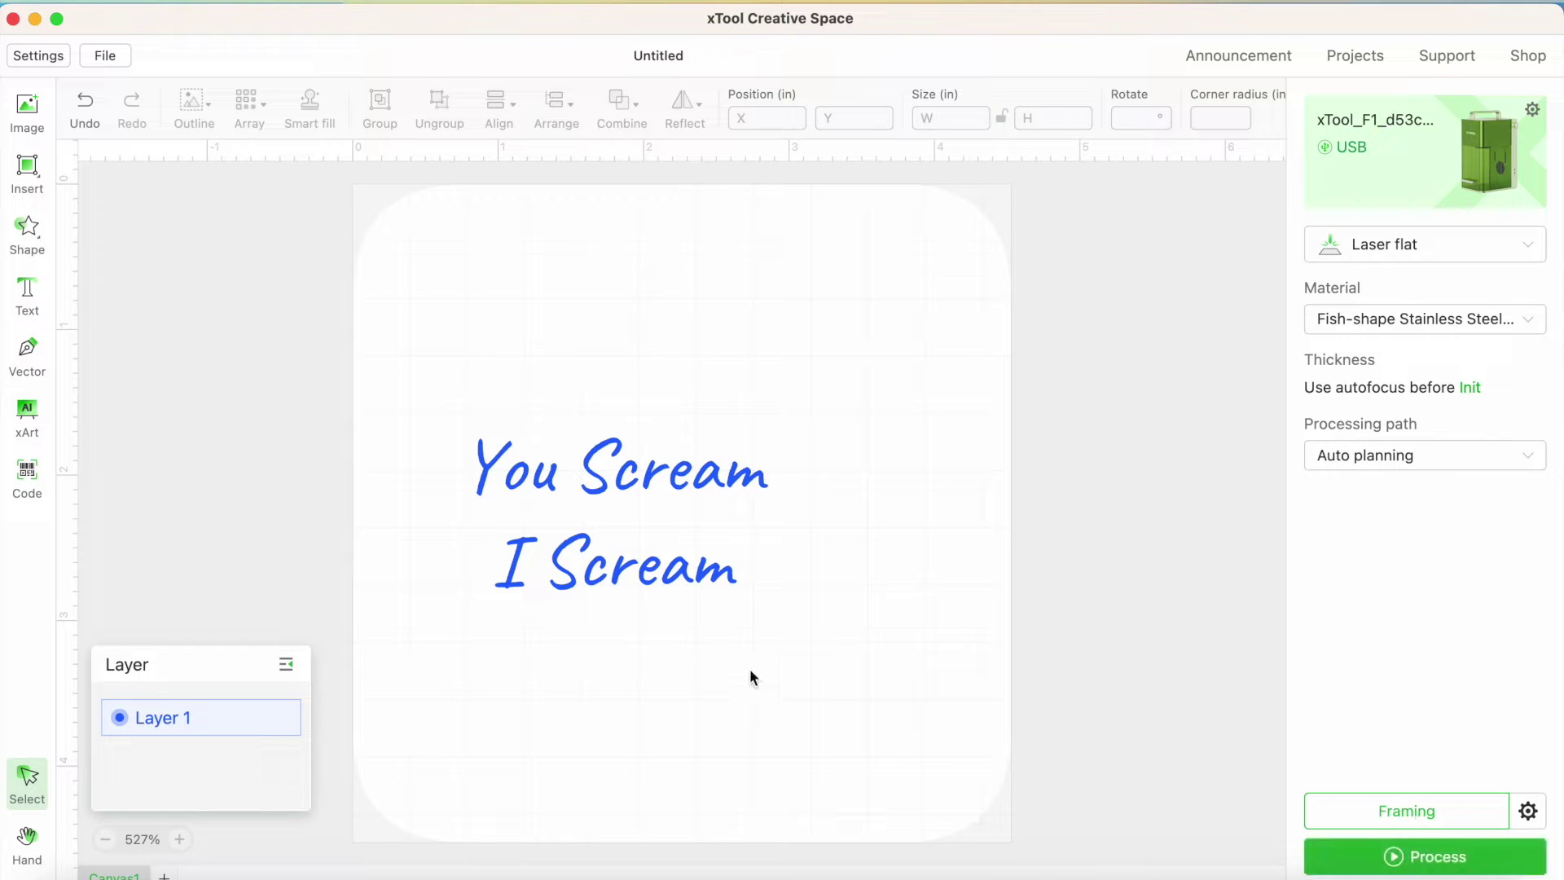
- Nudge the text left and down to X 0.815, Y 1.862 and frame it again
{"action": "left_click", "coordinate": [676, 565]}
{"action": "key", "text": "Left"}
{"action": "key", "text": "Left"}
{"action": "key", "text": "Left"}
{"action": "key", "text": "Left"}
{"action": "key", "text": "Left"}
{"action": "key", "text": "Left"}
{"action": "key", "text": "Left"}
{"action": "key", "text": "Left"}
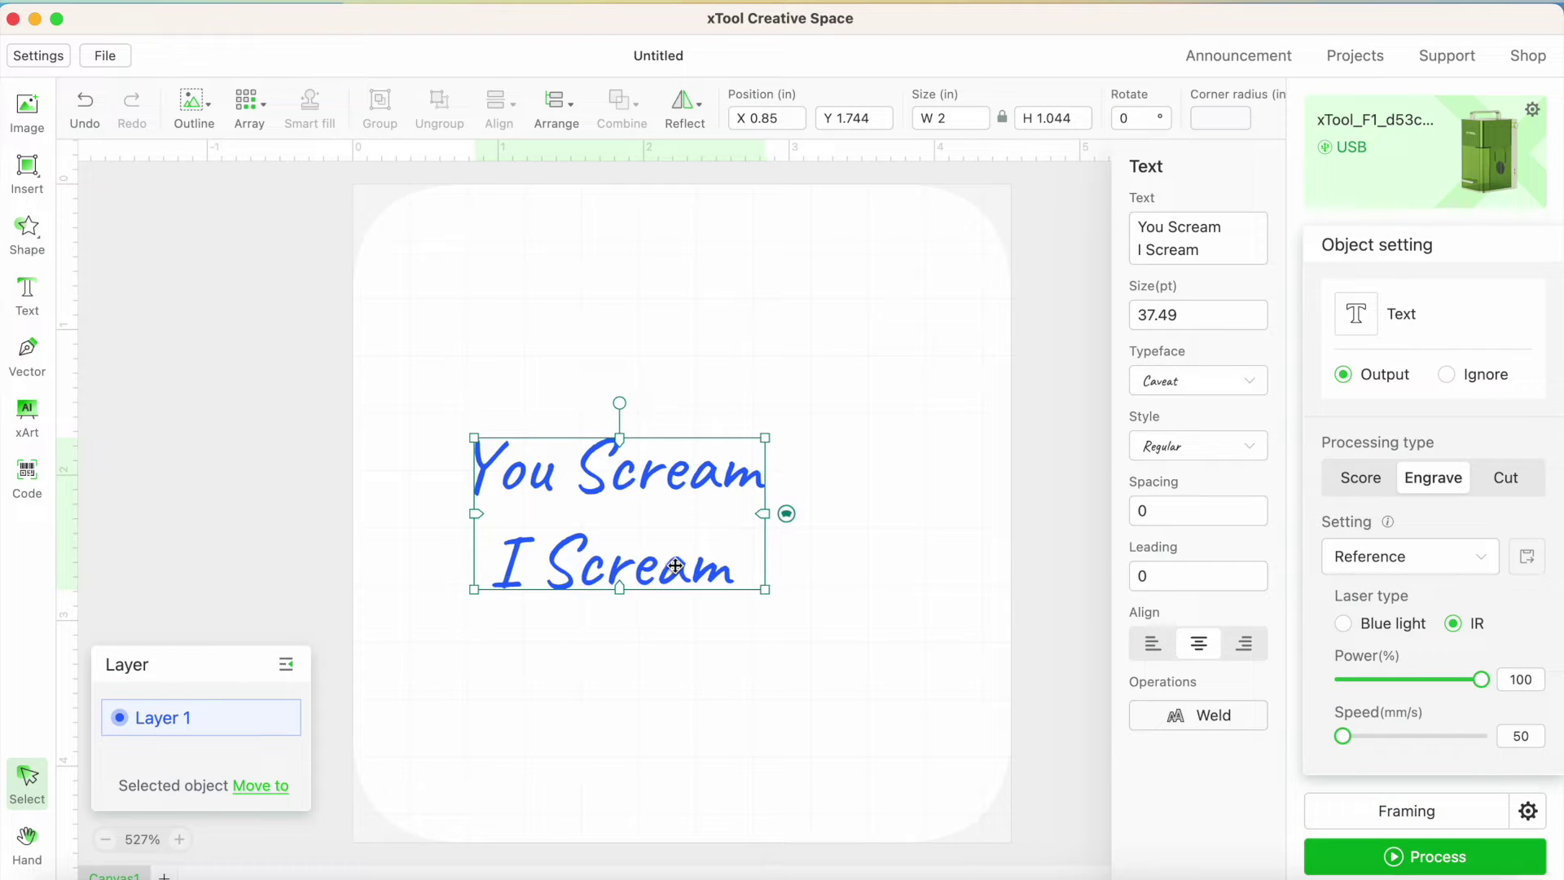
{"action": "key", "text": "Down"}
{"action": "key", "text": "Down"}
{"action": "key", "text": "Down"}
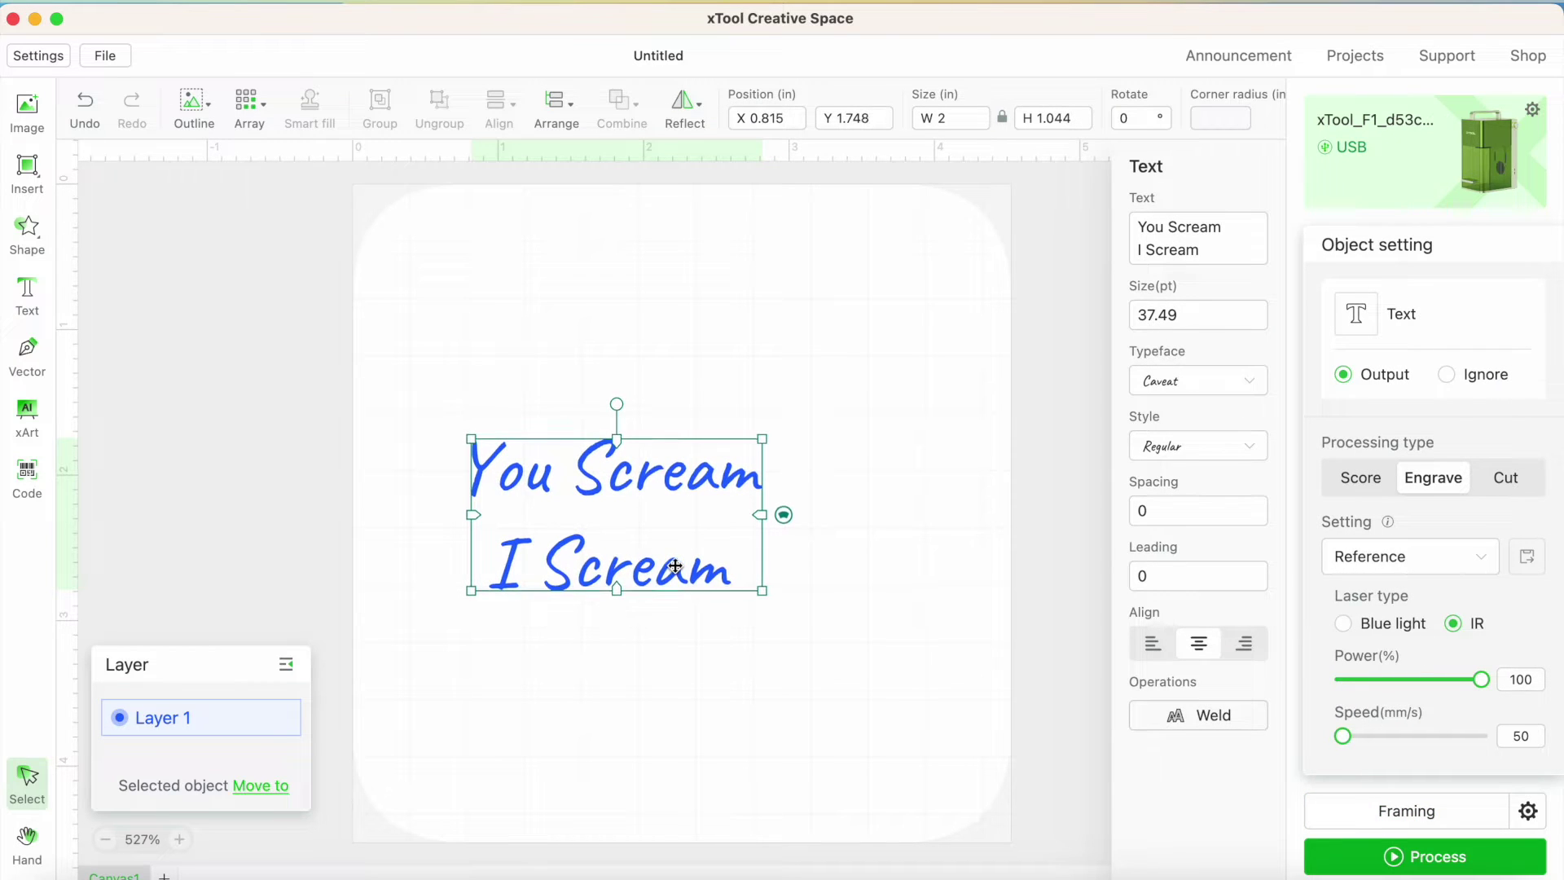
{"action": "key", "text": "Down"}
{"action": "key", "text": "Down"}
{"action": "key", "text": "Down"}
{"action": "key", "text": "Down"}
{"action": "key", "text": "Down"}
{"action": "key", "text": "Down"}
{"action": "key", "text": "Down"}
{"action": "key", "text": "Down"}
{"action": "key", "text": "Down"}
{"action": "key", "text": "Down"}
{"action": "key", "text": "Down"}
{"action": "key", "text": "Down"}
{"action": "key", "text": "Down"}
{"action": "key", "text": "Down"}
{"action": "key", "text": "Down"}
{"action": "key", "text": "Down"}
{"action": "key", "text": "Down"}
{"action": "key", "text": "Down"}
{"action": "key", "text": "Down"}
{"action": "key", "text": "Down"}
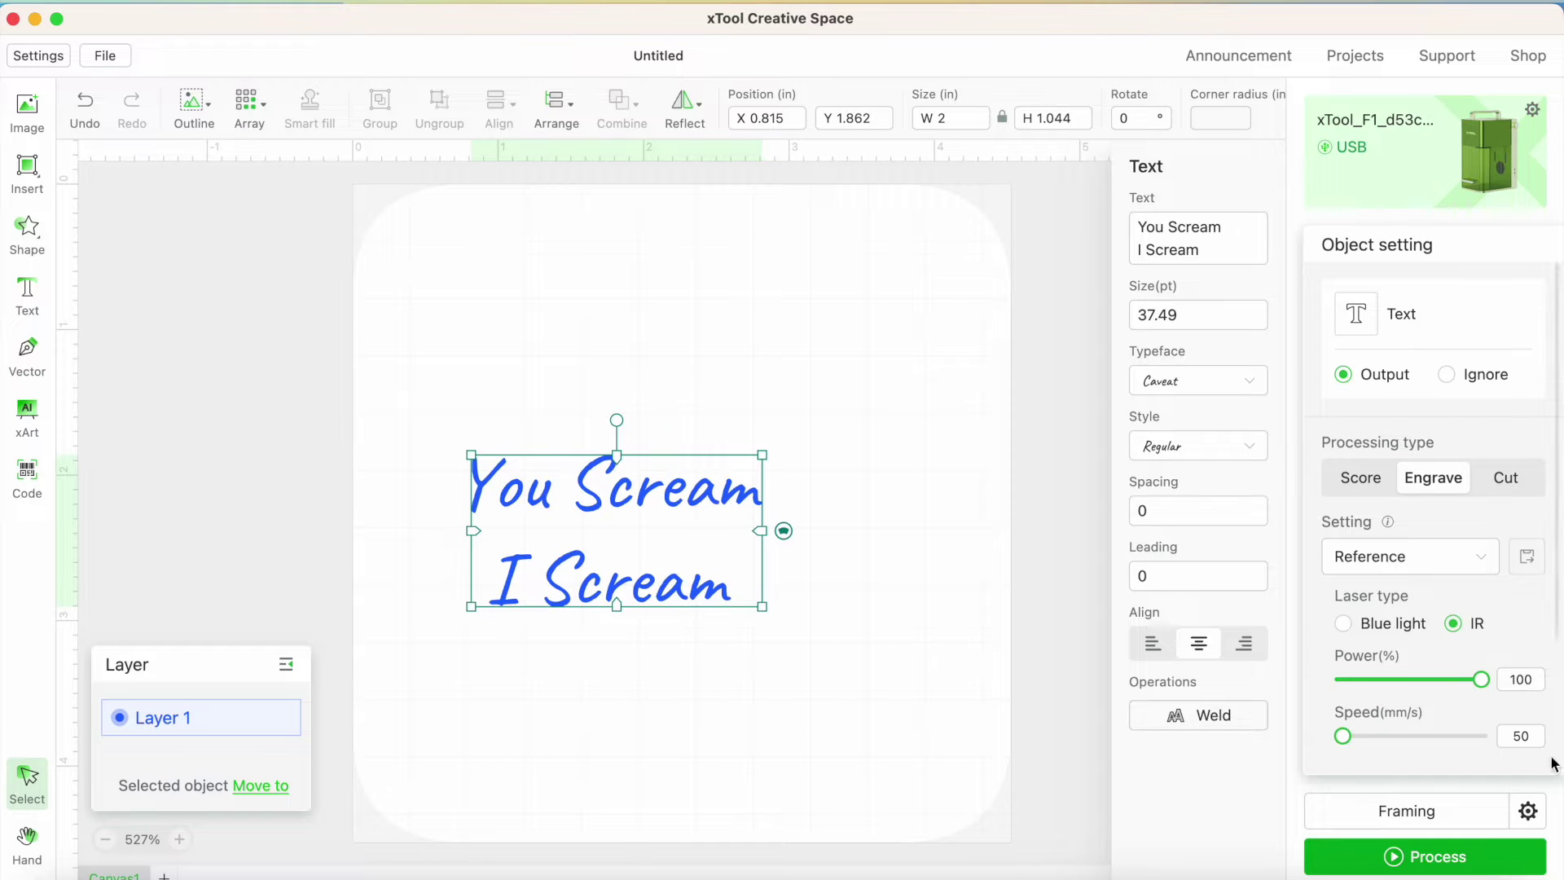
{"action": "left_click", "coordinate": [1452, 812]}
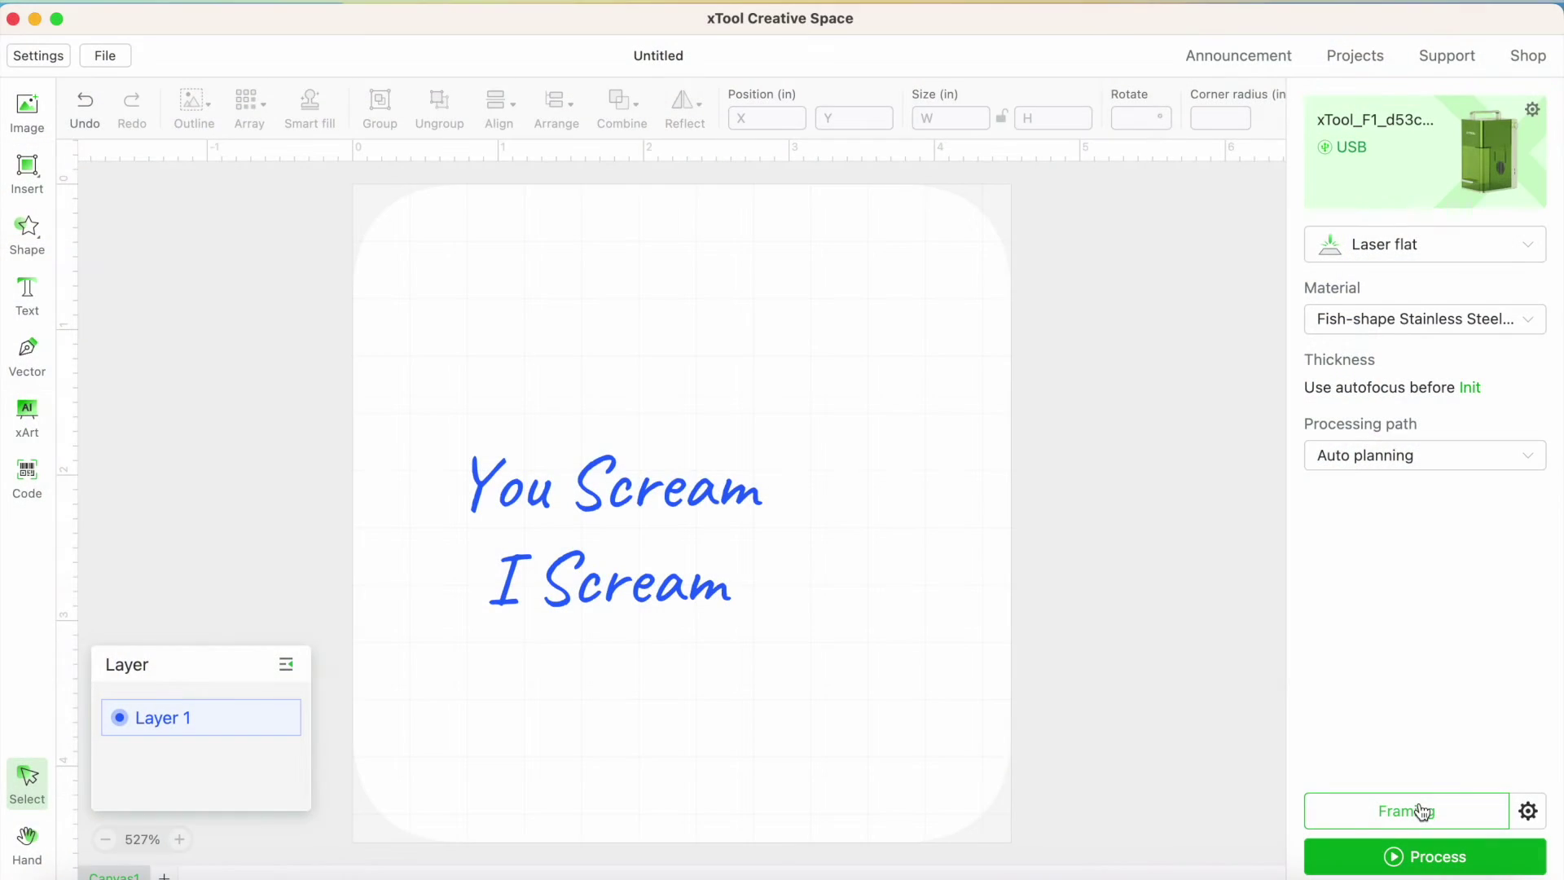
- Preview the engraving job and start it so the F1 waits ready for its button
{"action": "left_click", "coordinate": [1447, 864]}
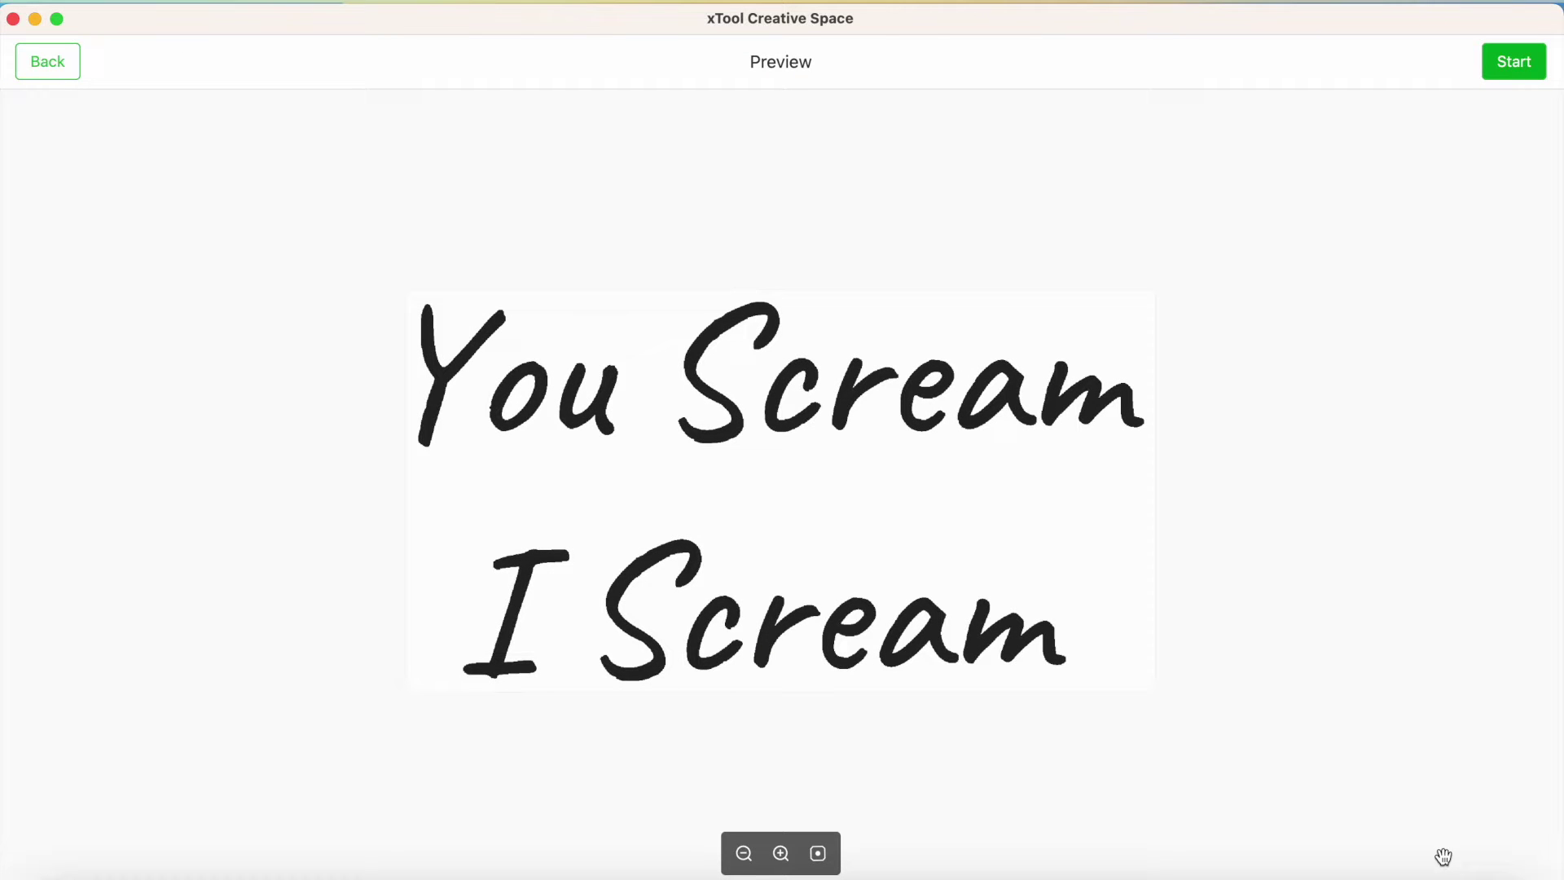
{"action": "left_click", "coordinate": [1515, 63]}
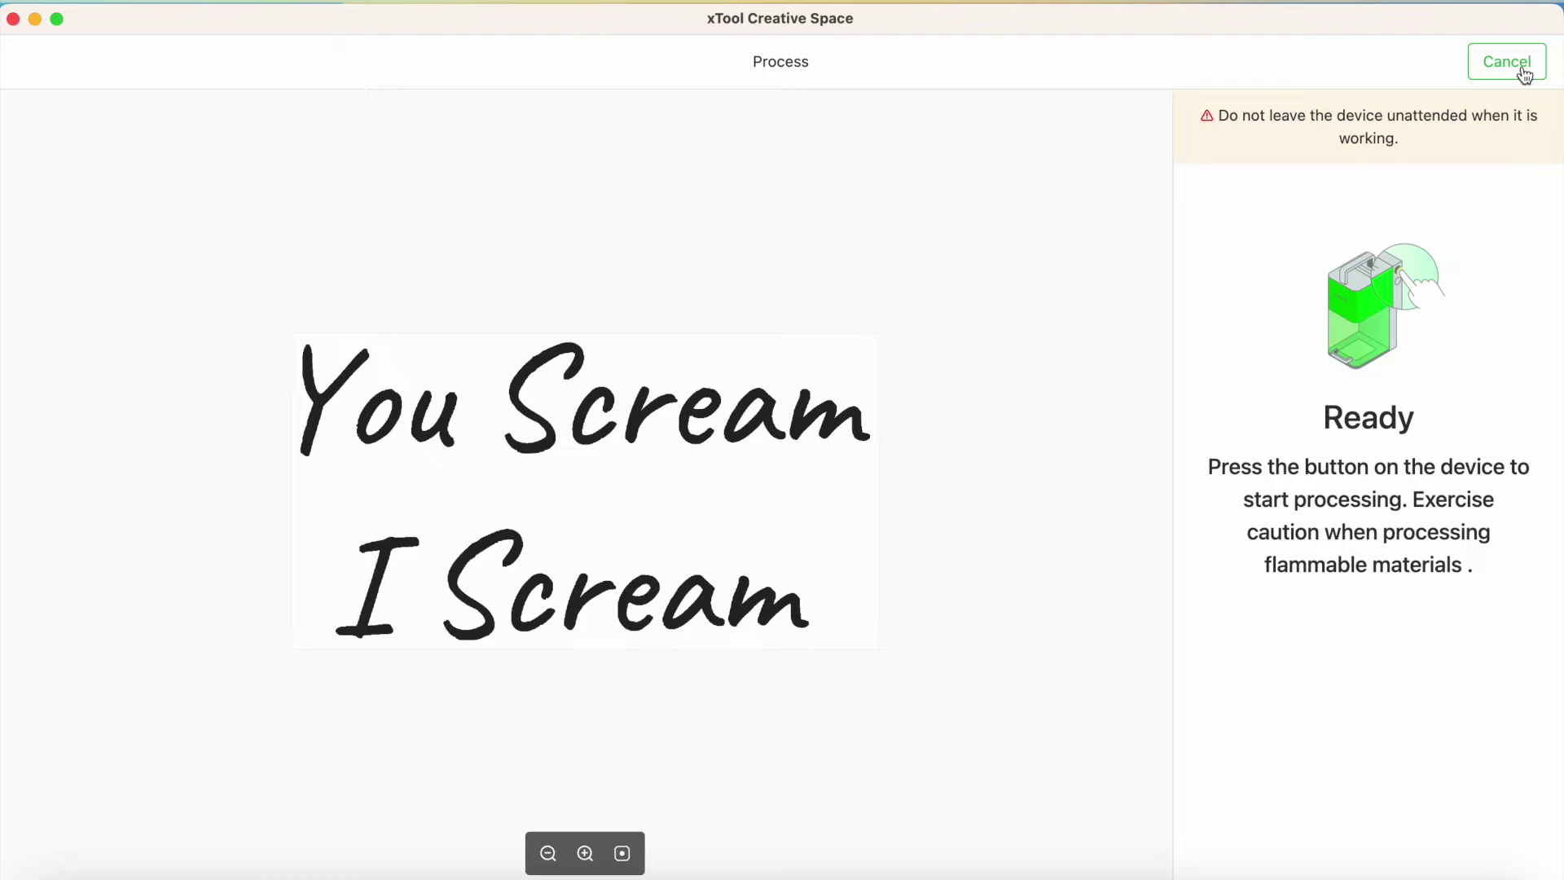